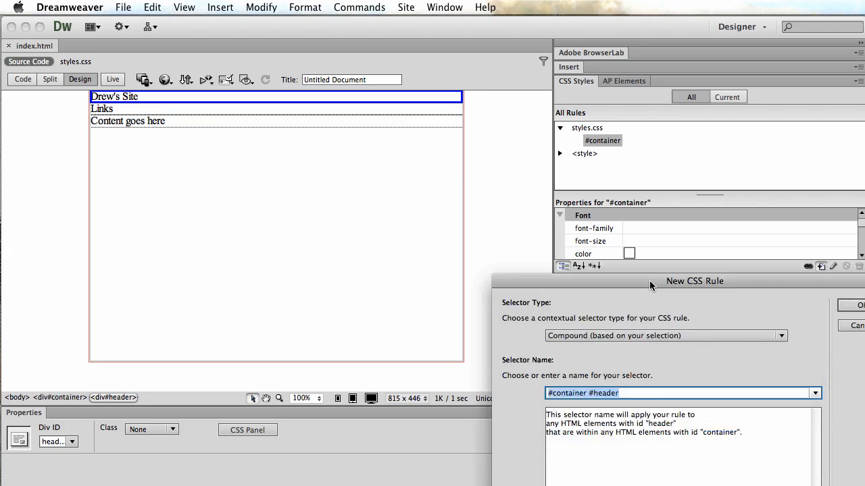
# Shorten the new CSS rule's selector name to #header and create the rule in styles.css
pyautogui.click(449, 257)
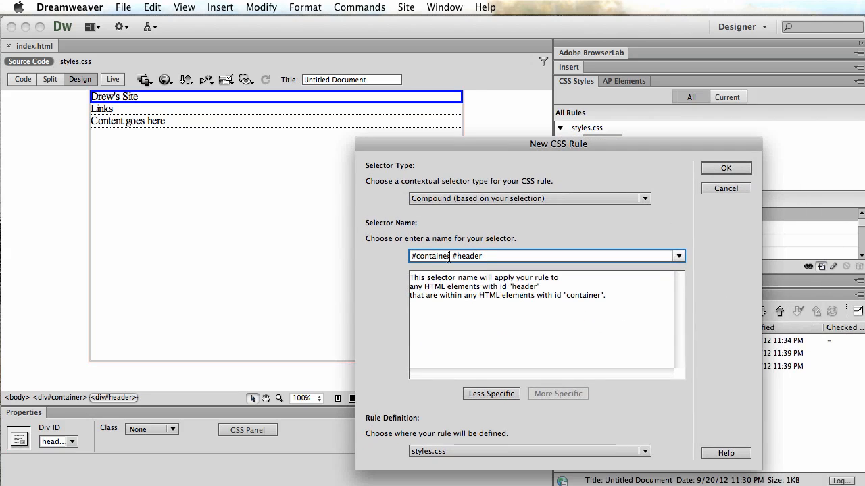
pyautogui.moveTo(452, 257); pyautogui.dragTo(406, 258)
pyautogui.press('BackSpace')
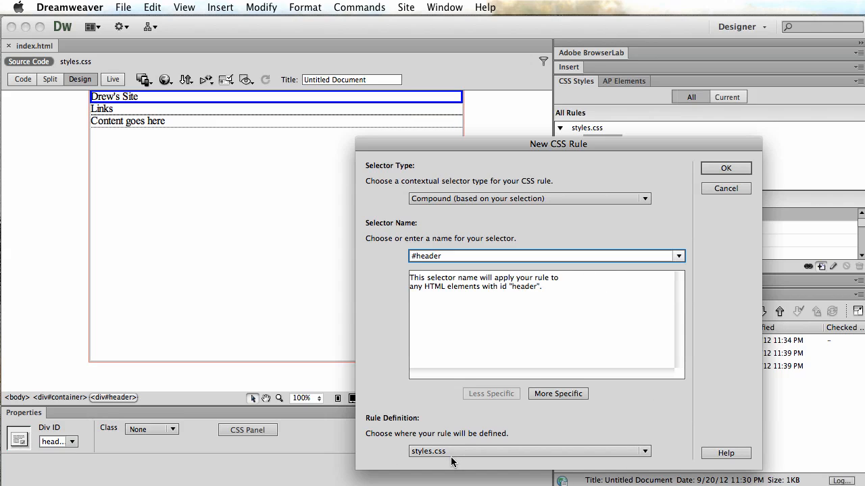
pyautogui.click(724, 168)
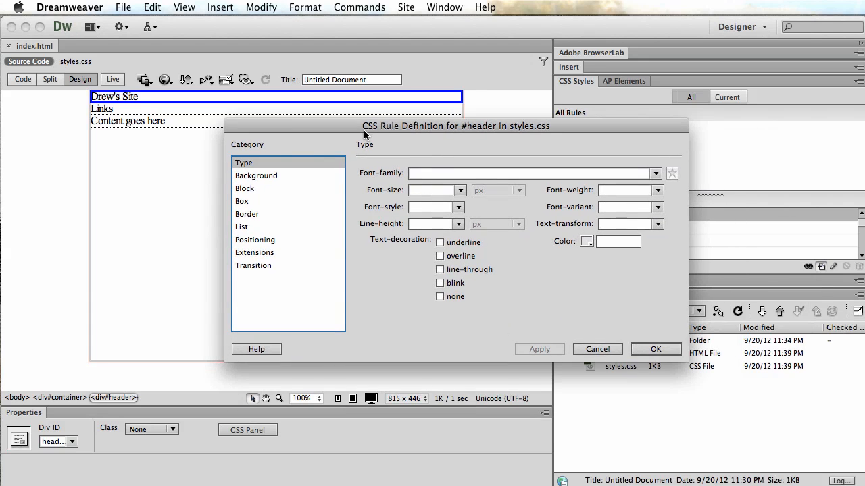
# Set the #header rule's box width to 500 px and height to 50 px, and apply it
pyautogui.click(243, 201)
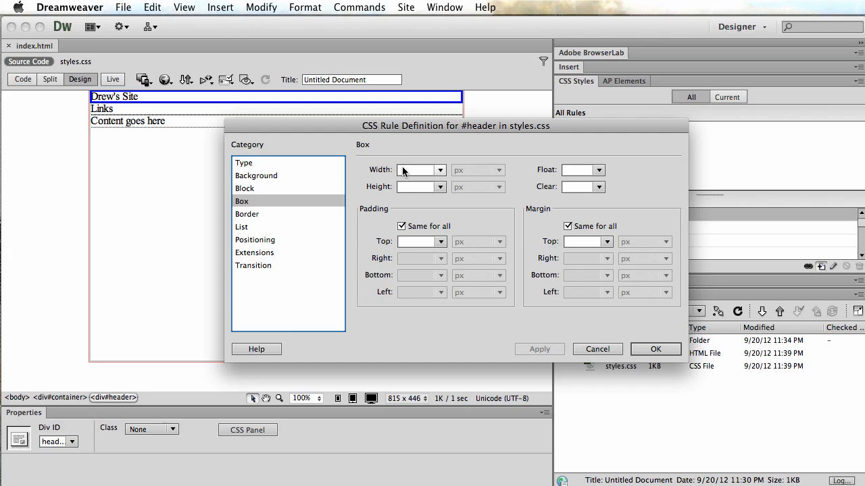
pyautogui.click(407, 170)
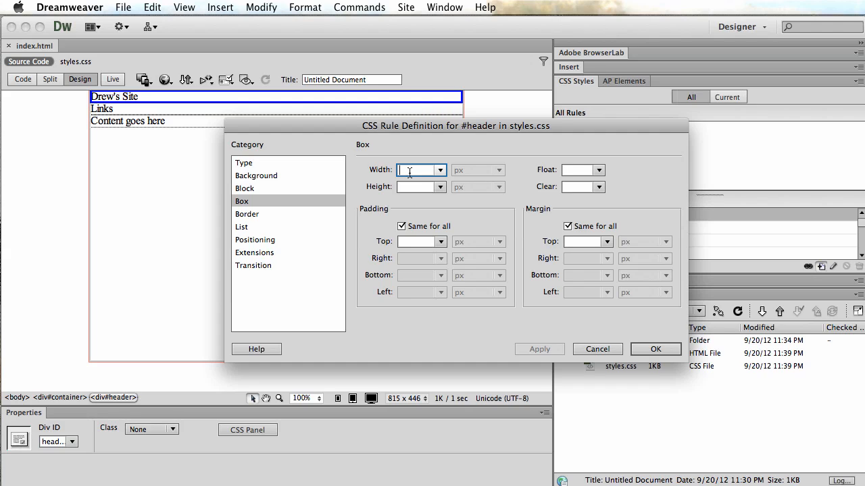
pyautogui.write('500')
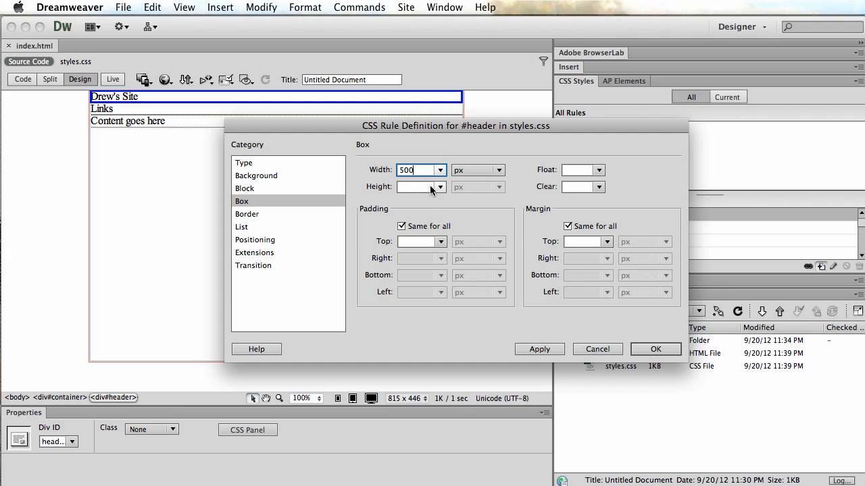
pyautogui.click(428, 189)
pyautogui.write('50')
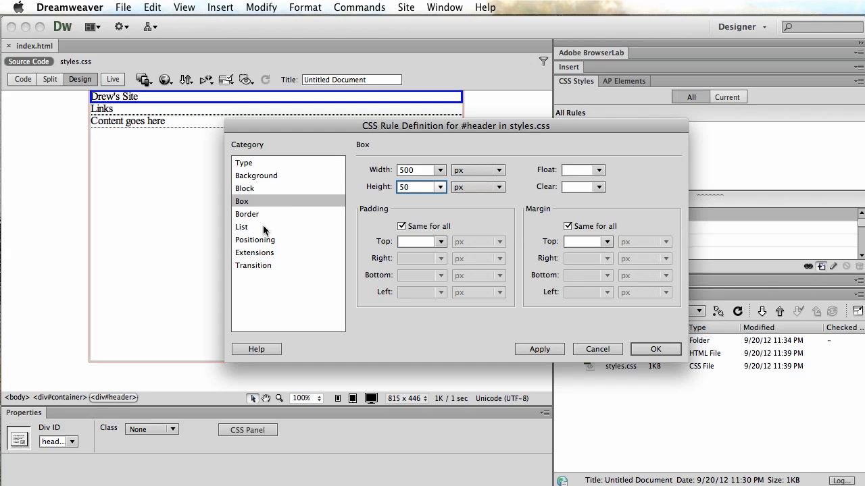
pyautogui.click(539, 349)
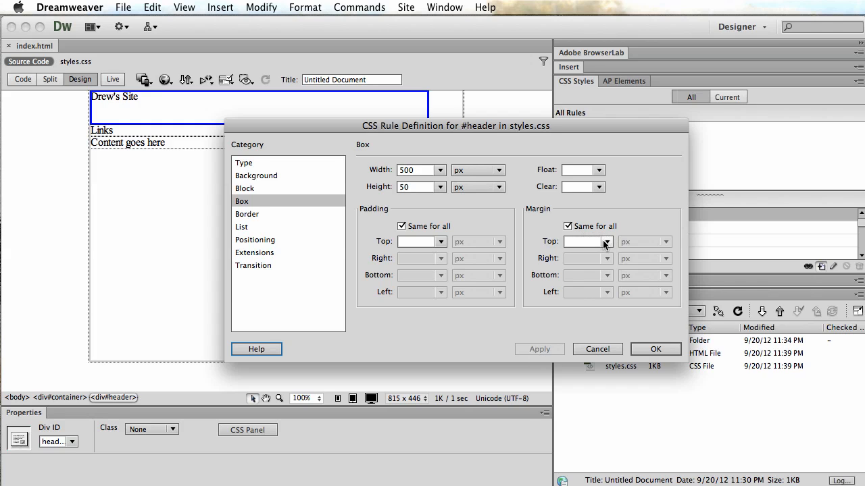
# Set the #header rule's margins to auto on all sides and accept the rule definition
pyautogui.moveTo(387, 127); pyautogui.dragTo(617, 178)
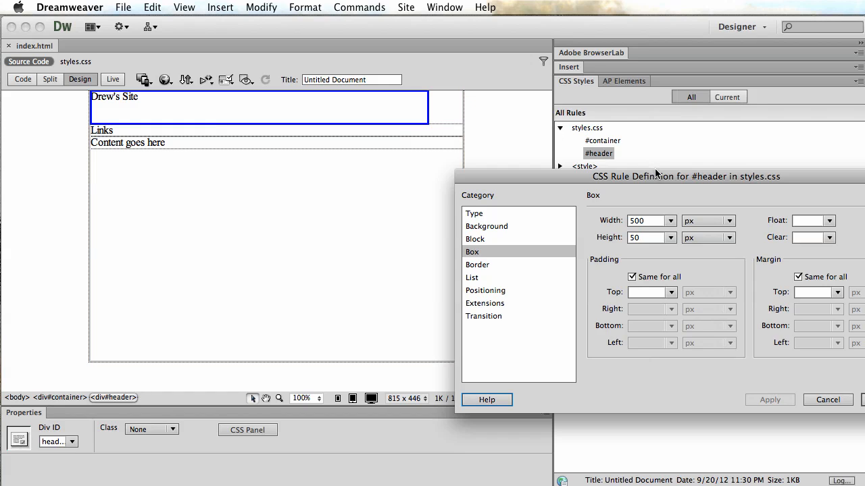
pyautogui.moveTo(666, 178); pyautogui.dragTo(537, 145)
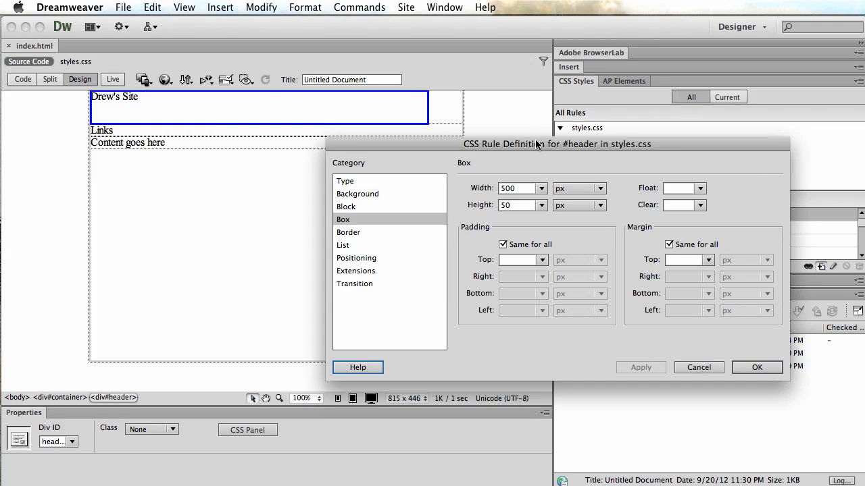
pyautogui.click(708, 260)
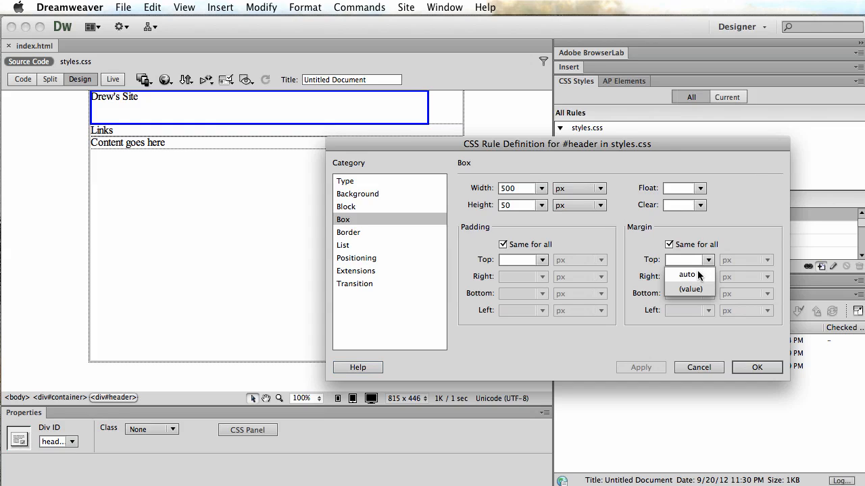
pyautogui.click(687, 274)
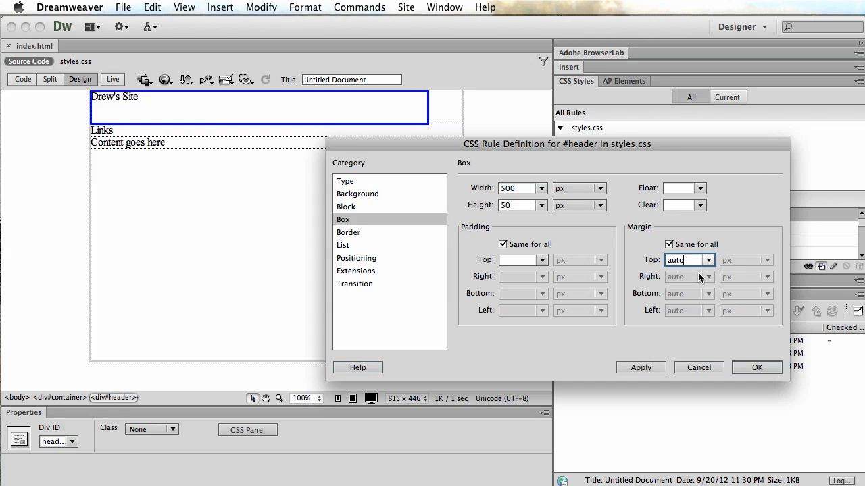
pyautogui.click(669, 245)
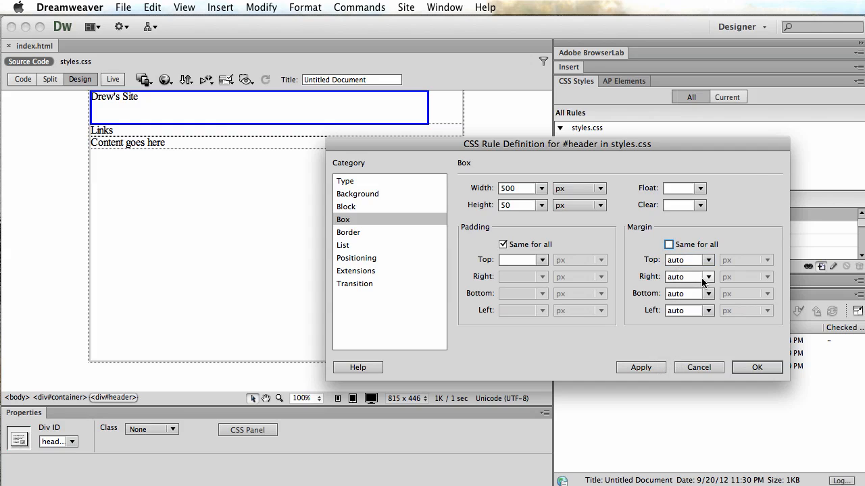
pyautogui.click(669, 245)
pyautogui.click(644, 367)
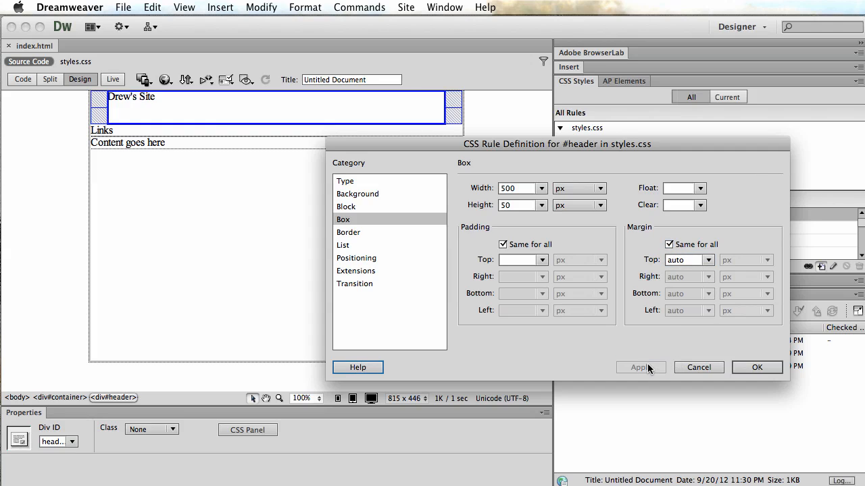
pyautogui.click(758, 366)
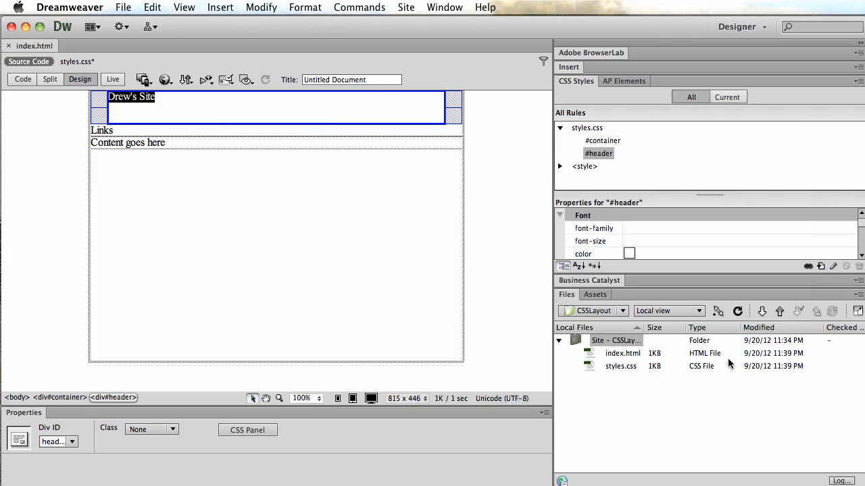
pyautogui.click(489, 187)
pyautogui.click(447, 103)
pyautogui.click(484, 118)
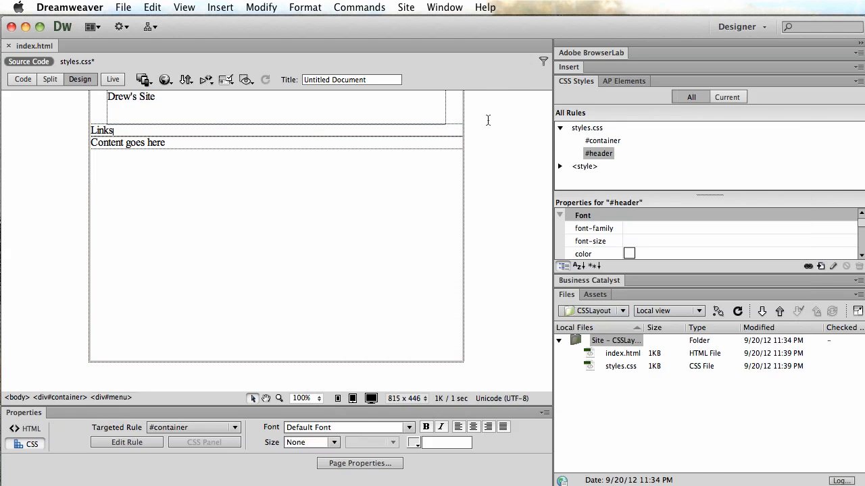
pyautogui.click(445, 116)
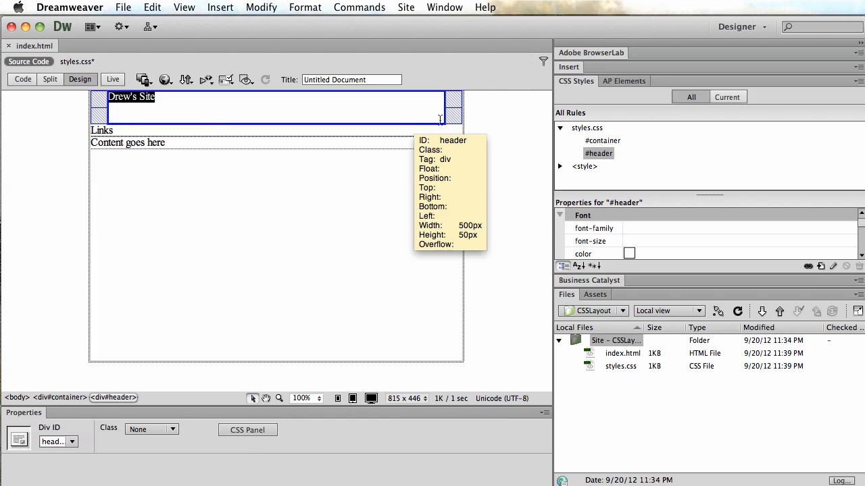
pyautogui.click(481, 116)
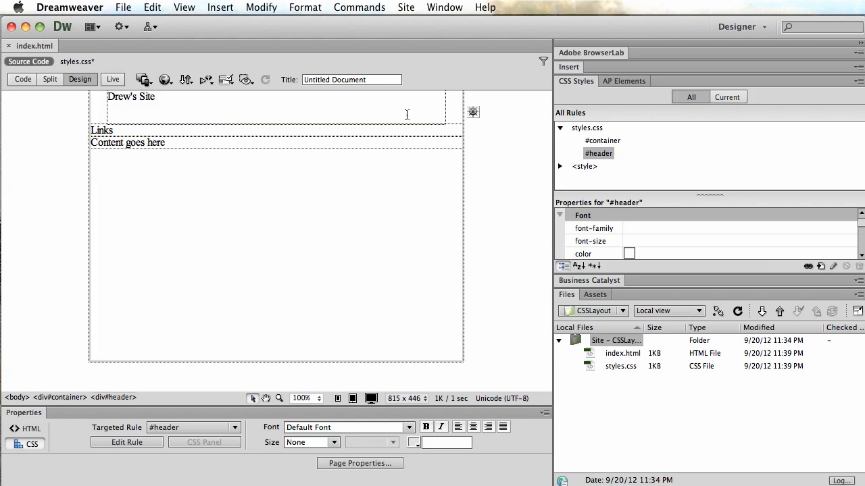
# Edit the #container rule to give it a #CCC background color, and accept the change
pyautogui.doubleClick(603, 140)
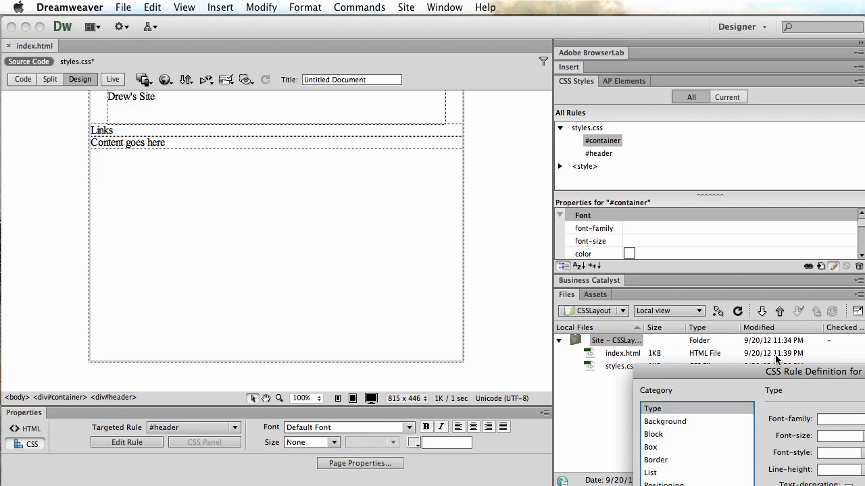
pyautogui.moveTo(781, 371); pyautogui.dragTo(518, 150)
pyautogui.click(411, 201)
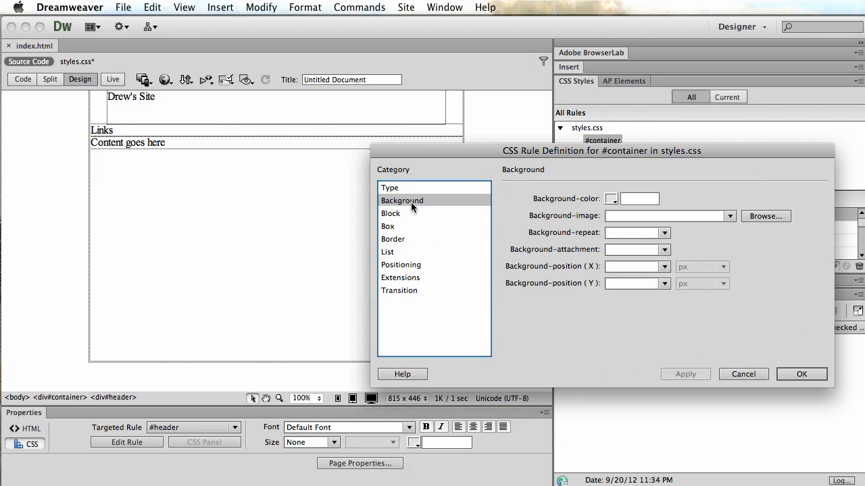
pyautogui.click(616, 199)
pyautogui.click(614, 226)
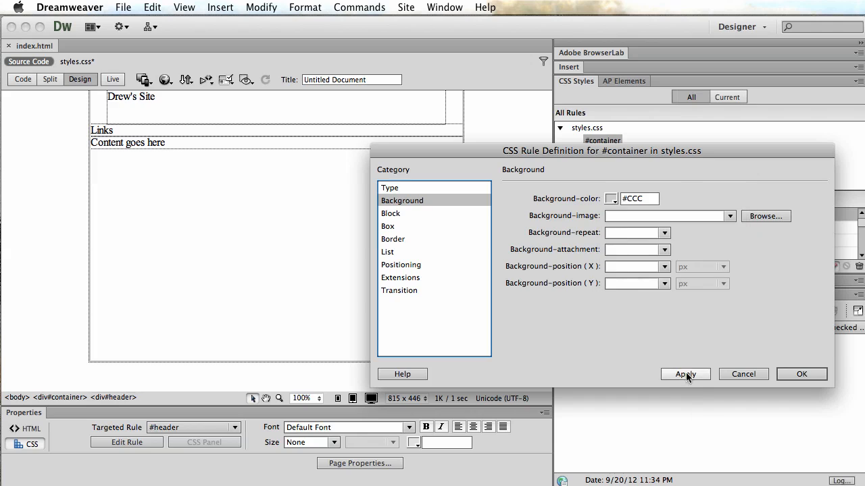
pyautogui.click(686, 374)
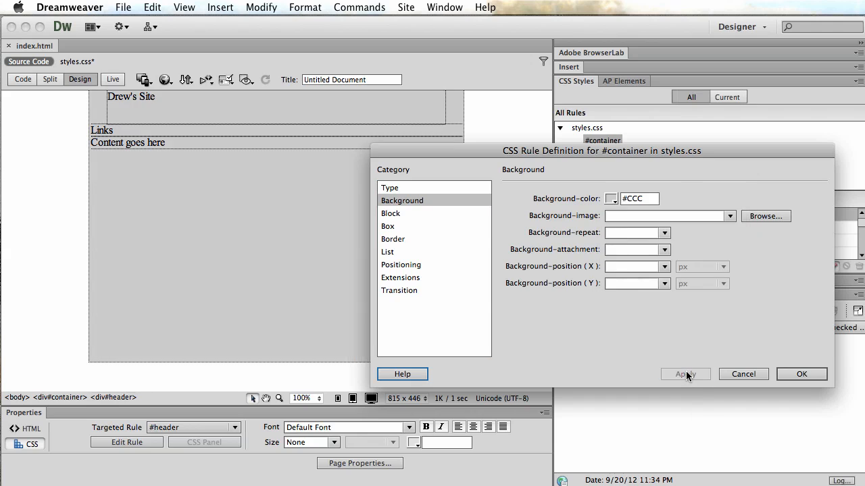
pyautogui.click(803, 375)
# Edit the #header rule to give it a white background, and accept the change
pyautogui.doubleClick(600, 154)
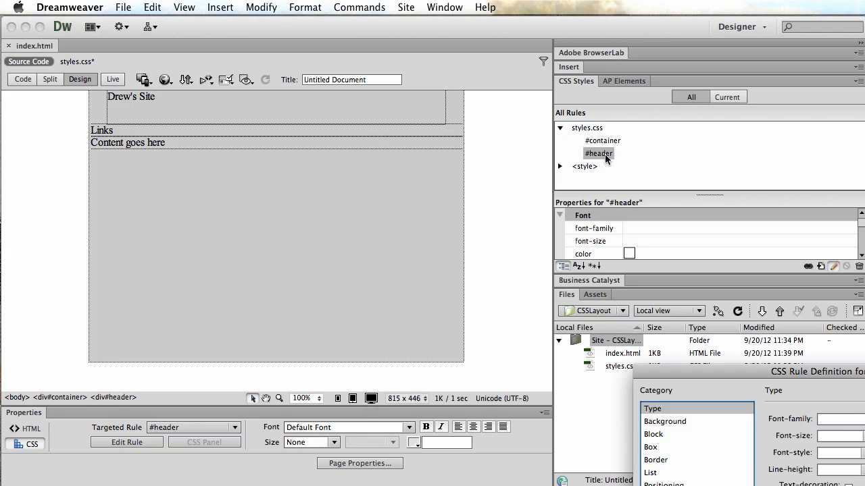
pyautogui.click(666, 423)
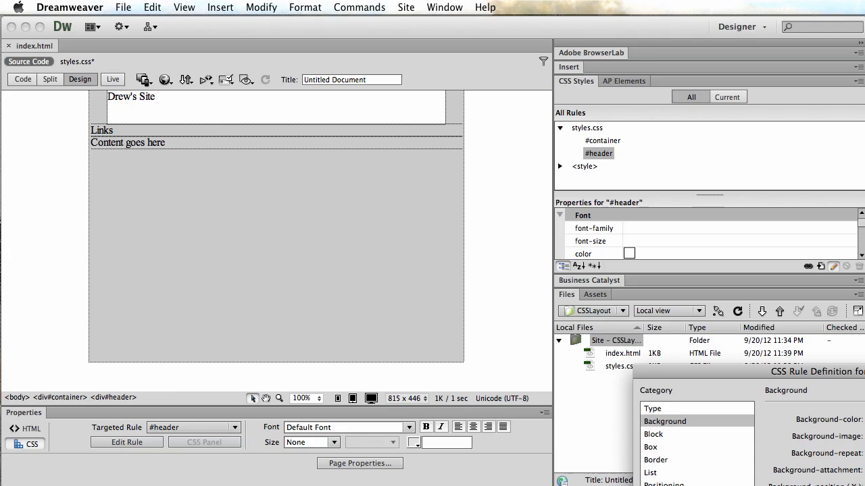
pyautogui.press('Return')
pyautogui.click(481, 286)
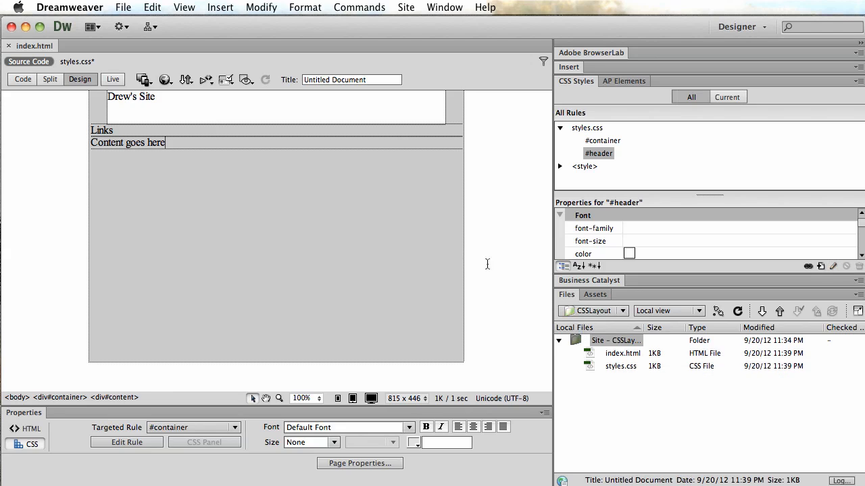
# Create a new CSS rule in styles.css with the selector name #menu and the ID selector type
pyautogui.click(453, 106)
pyautogui.click(821, 267)
pyautogui.moveTo(828, 328); pyautogui.dragTo(465, 126)
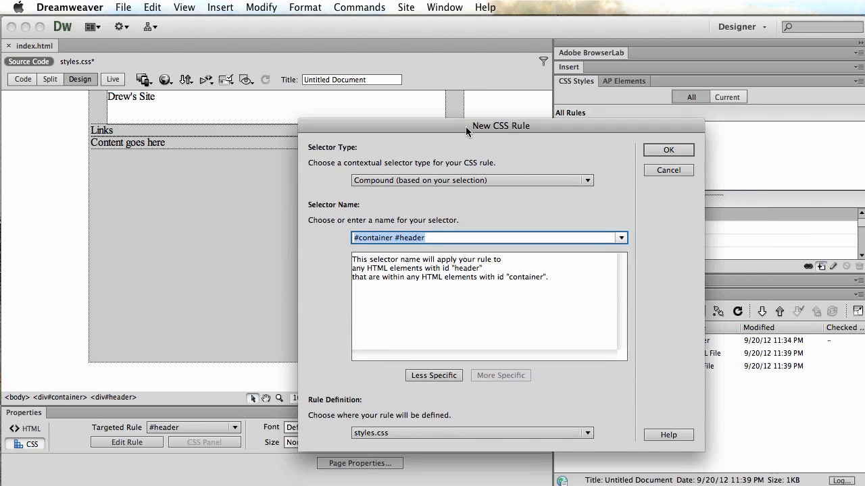
pyautogui.moveTo(434, 238); pyautogui.dragTo(353, 238)
pyautogui.write('#menu')
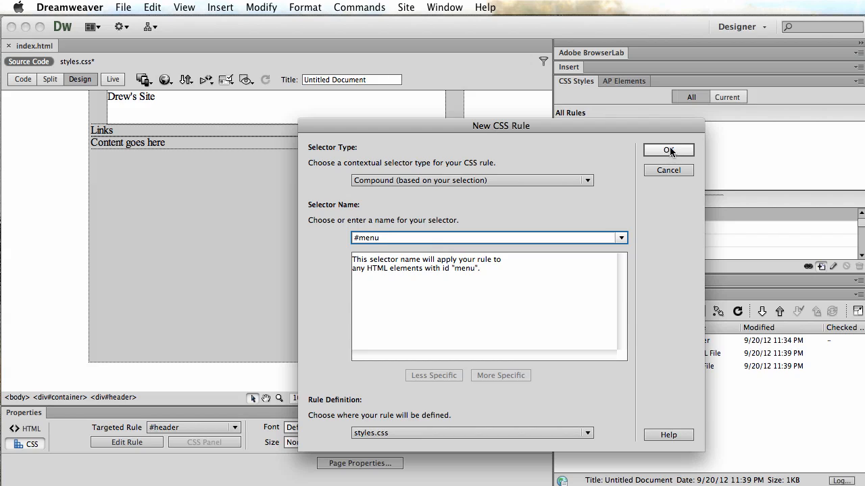
pyautogui.click(578, 178)
pyautogui.click(398, 151)
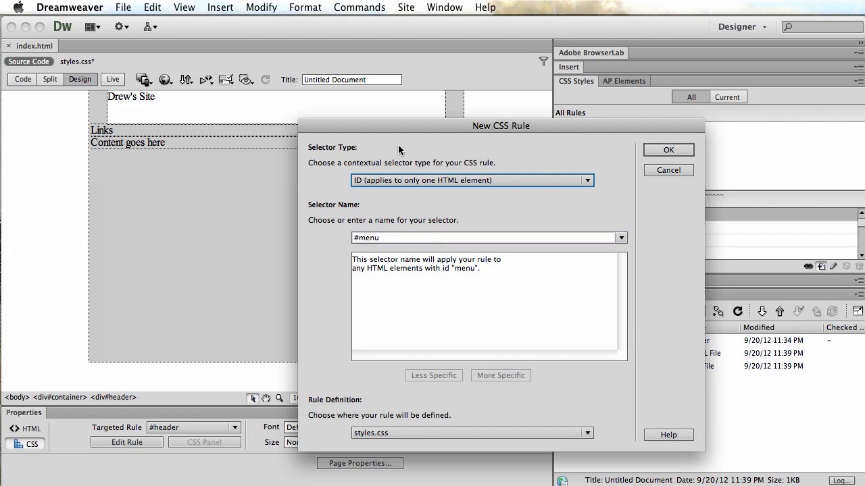
pyautogui.click(671, 150)
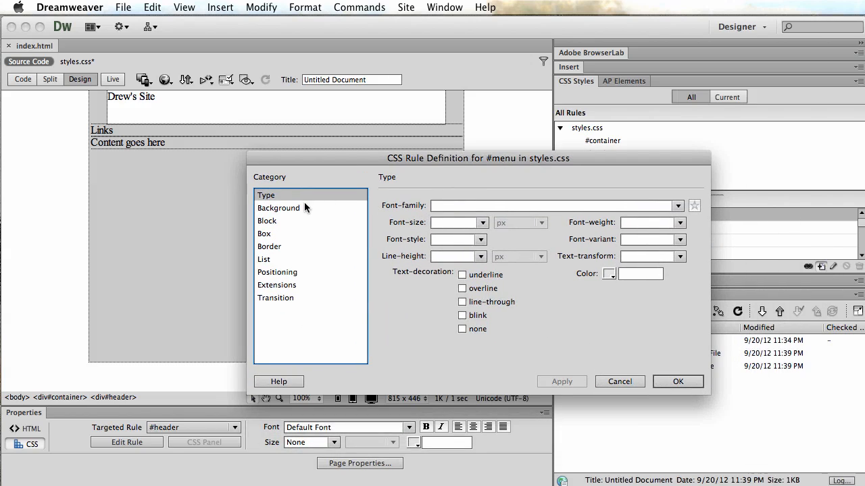
# Set the #menu rule's box width to 500 px and height to 50 px
pyautogui.click(265, 233)
pyautogui.click(446, 204)
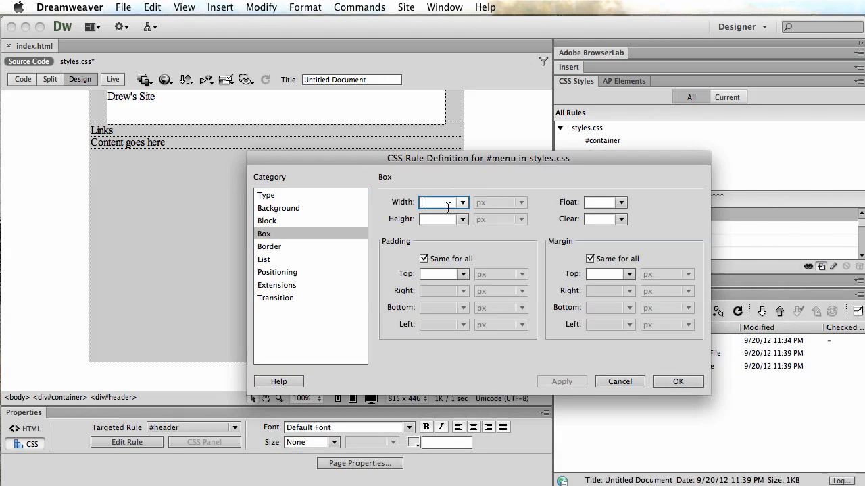
pyautogui.write('500')
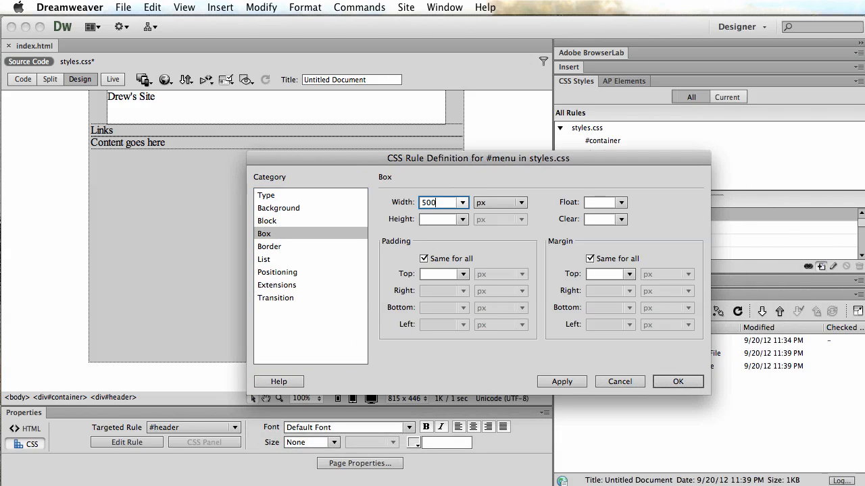
pyautogui.click(446, 220)
pyautogui.write('50')
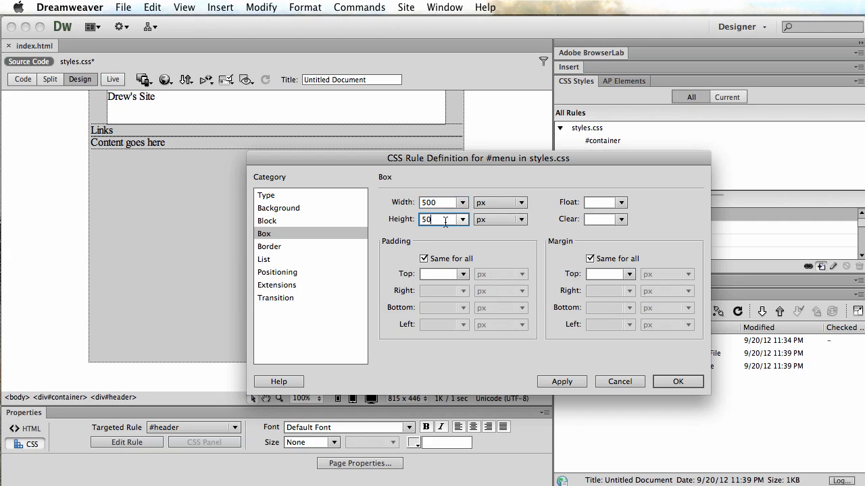
# Set only the right and left margins of the #menu rule to auto, and apply them
pyautogui.click(587, 259)
pyautogui.click(629, 291)
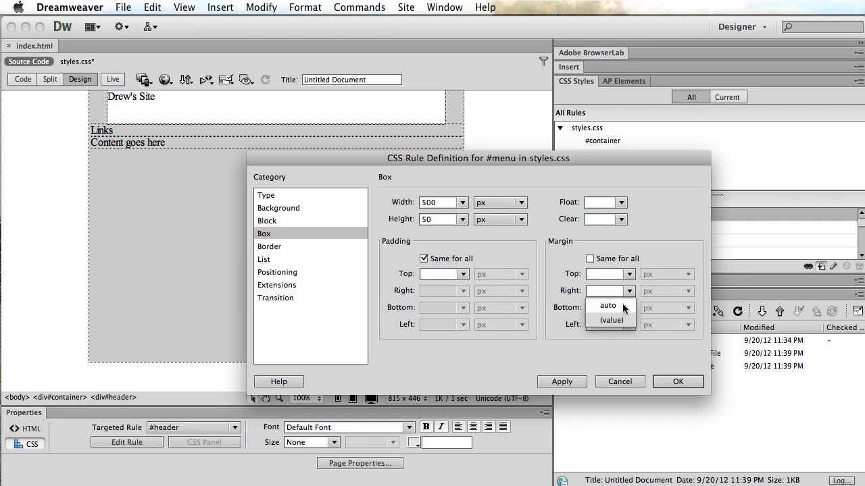
pyautogui.click(620, 308)
pyautogui.click(629, 325)
pyautogui.click(610, 338)
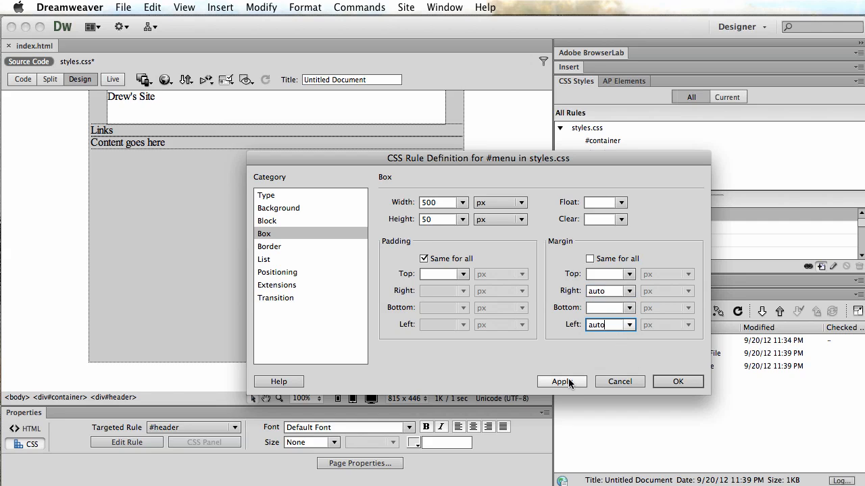
pyautogui.click(566, 382)
# Set the #menu rule's box height to 25 px and apply the change
pyautogui.click(434, 219)
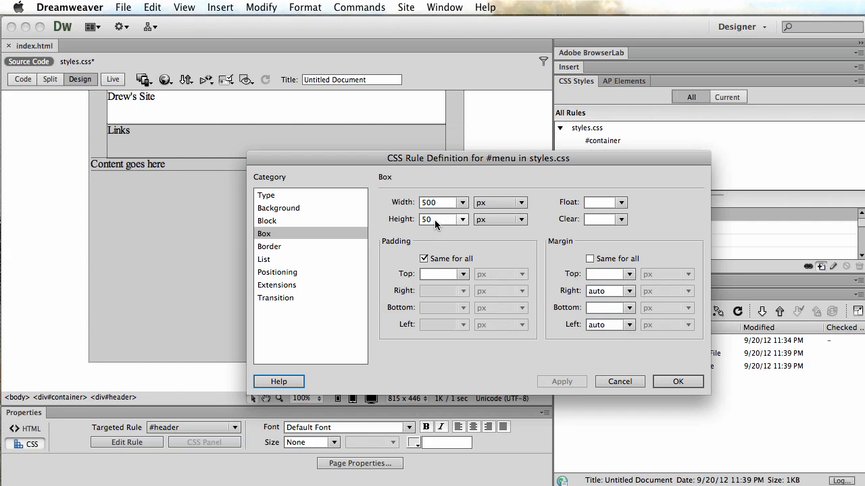
pyautogui.doubleClick(426, 220)
pyautogui.write('25')
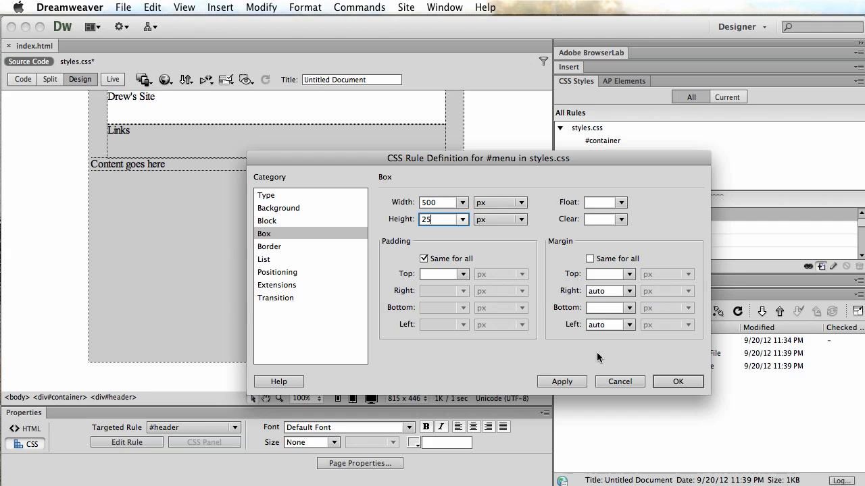
pyautogui.click(570, 382)
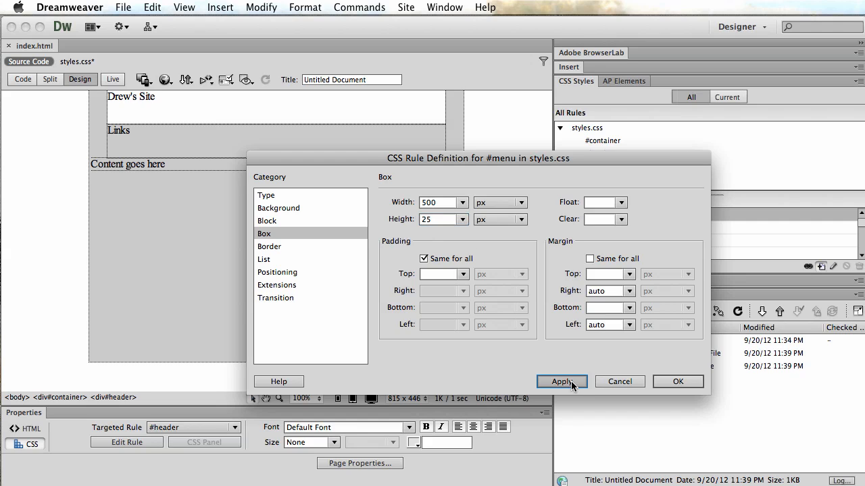
# Give the #menu rule a #999 grey background color, then apply and accept the rule definition
pyautogui.click(273, 219)
pyautogui.click(280, 208)
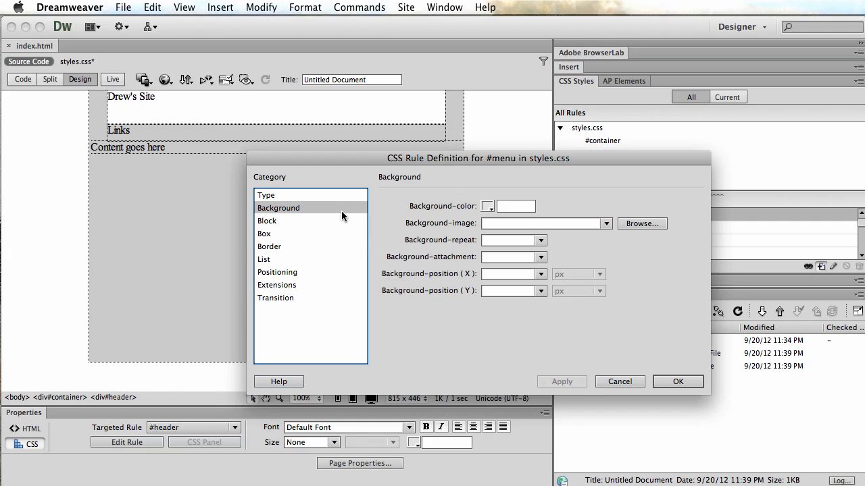
pyautogui.click(487, 208)
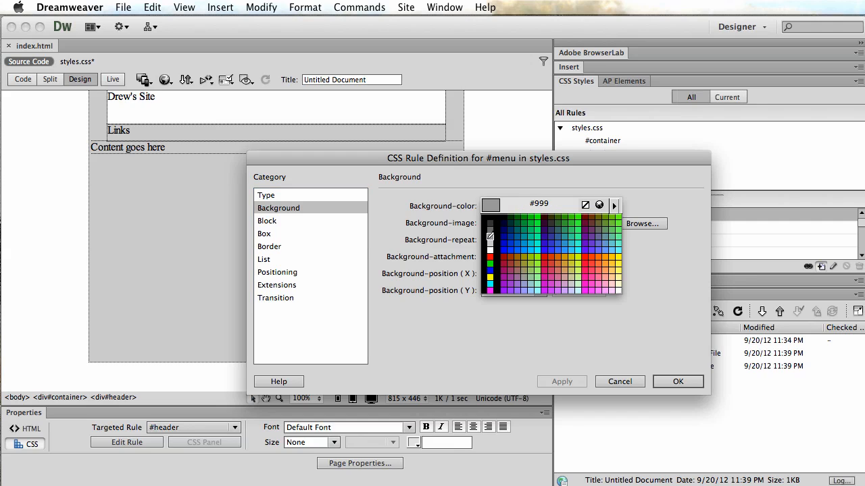
pyautogui.click(490, 240)
pyautogui.click(553, 381)
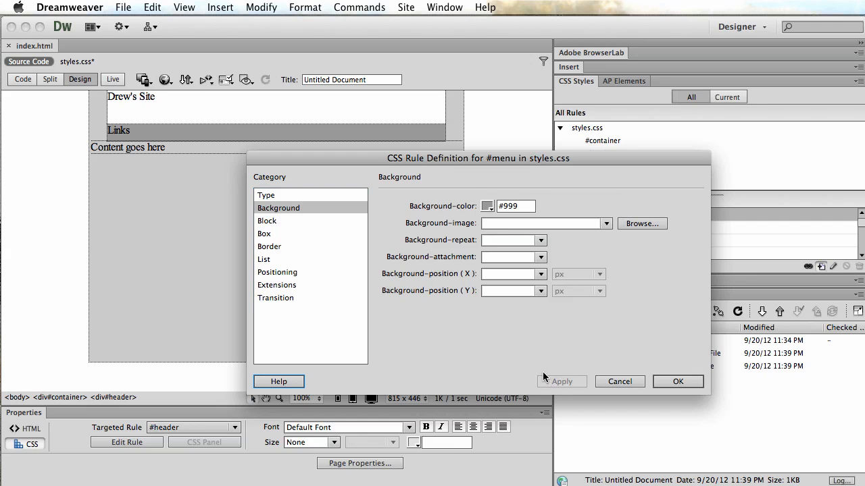
pyautogui.click(676, 382)
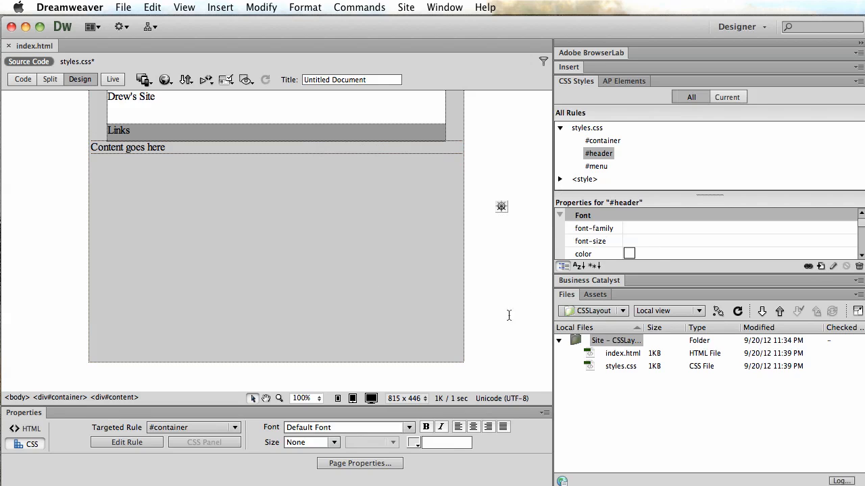
# Create a new CSS rule in styles.css with the ID selector type and the selector name #content
pyautogui.click(822, 269)
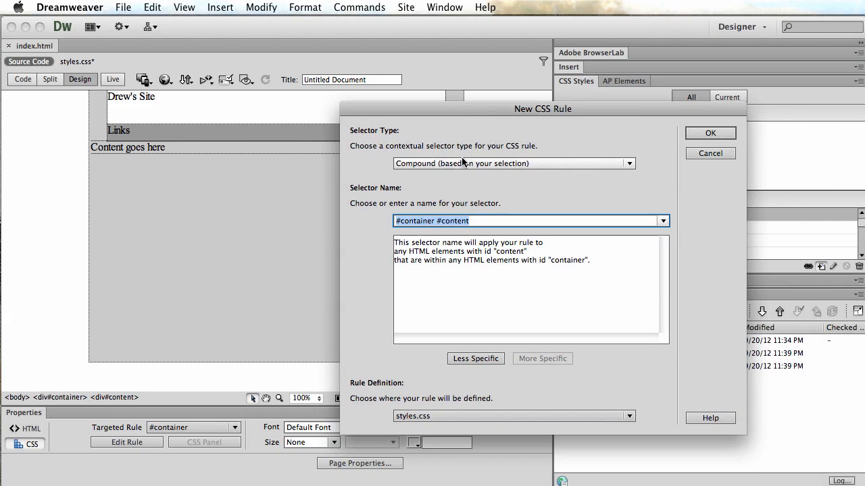
pyautogui.click(462, 162)
pyautogui.click(450, 132)
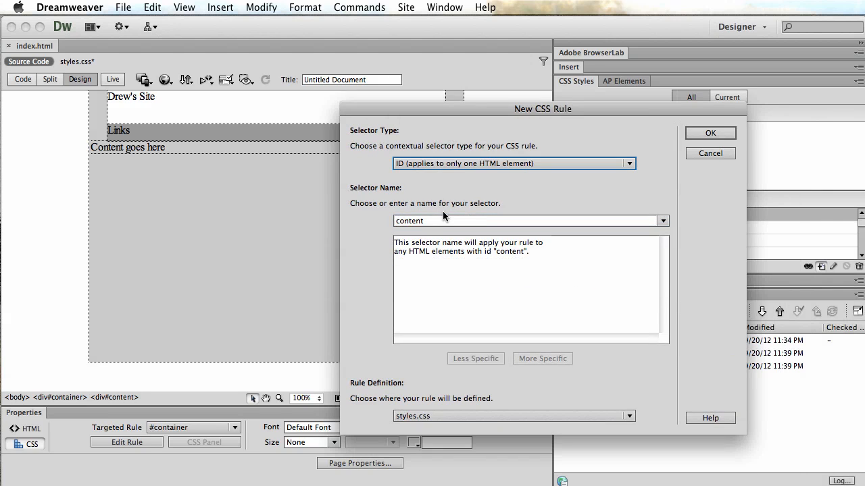
pyautogui.click(439, 223)
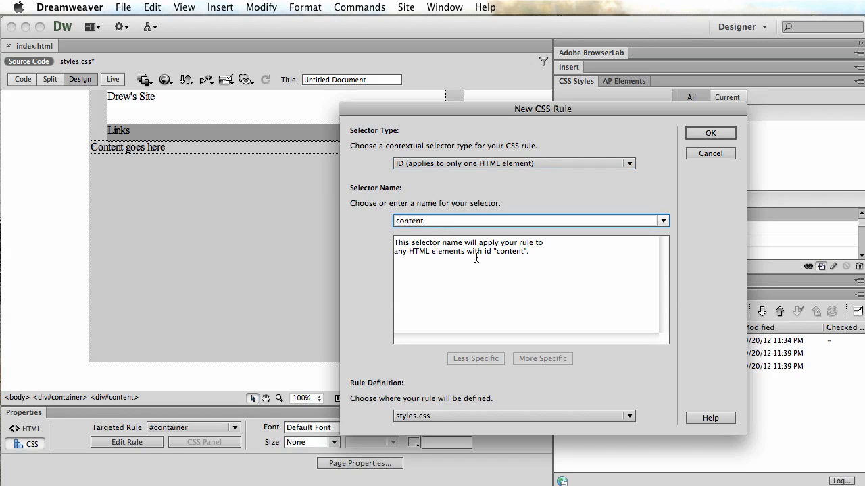
pyautogui.write('#')
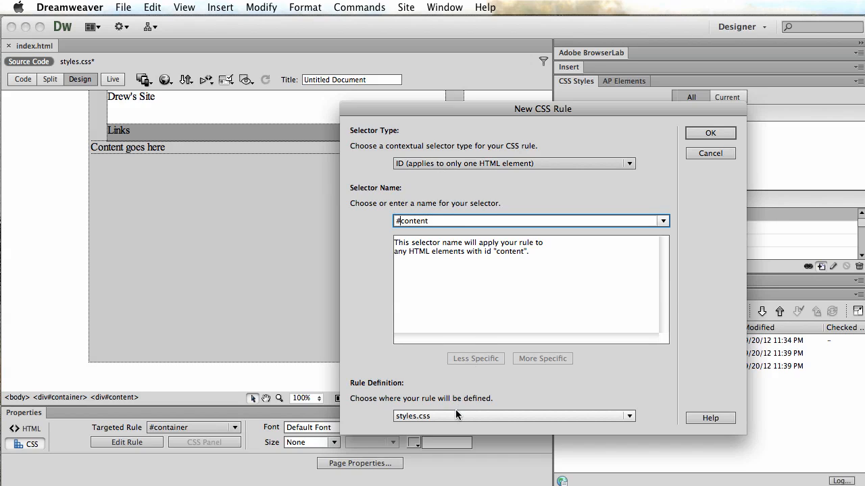
pyautogui.click(710, 134)
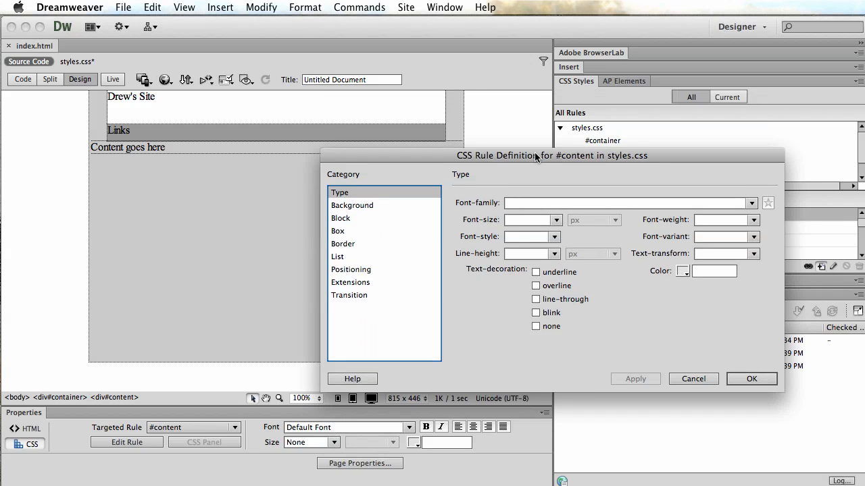
# Set the #content rule's box width to 500 px and height to 300 px
pyautogui.moveTo(535, 156); pyautogui.dragTo(496, 175)
pyautogui.click(310, 252)
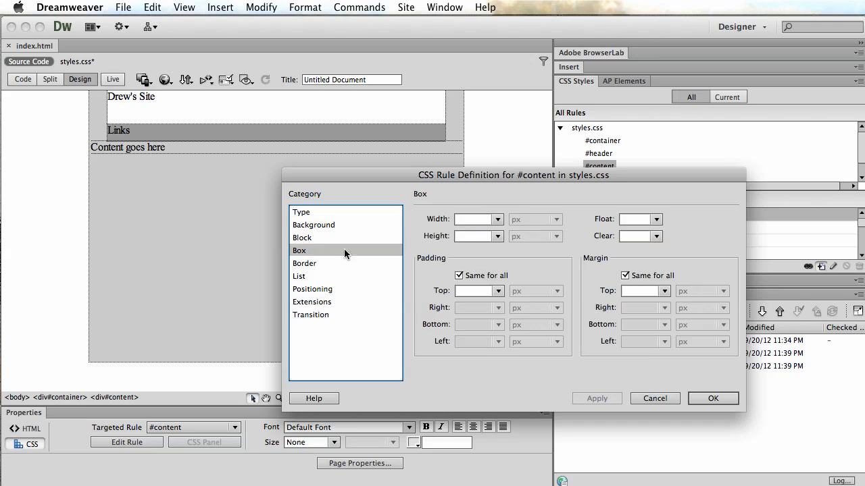
pyautogui.click(478, 219)
pyautogui.write('500')
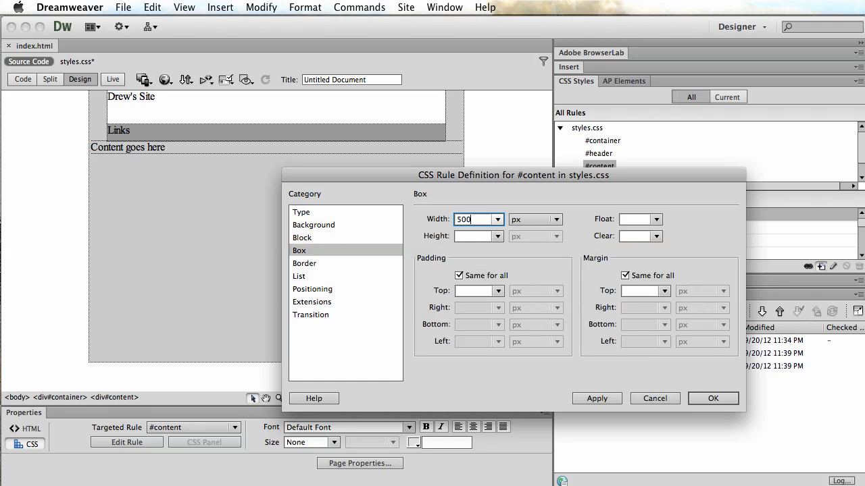
pyautogui.click(480, 237)
pyautogui.write('300')
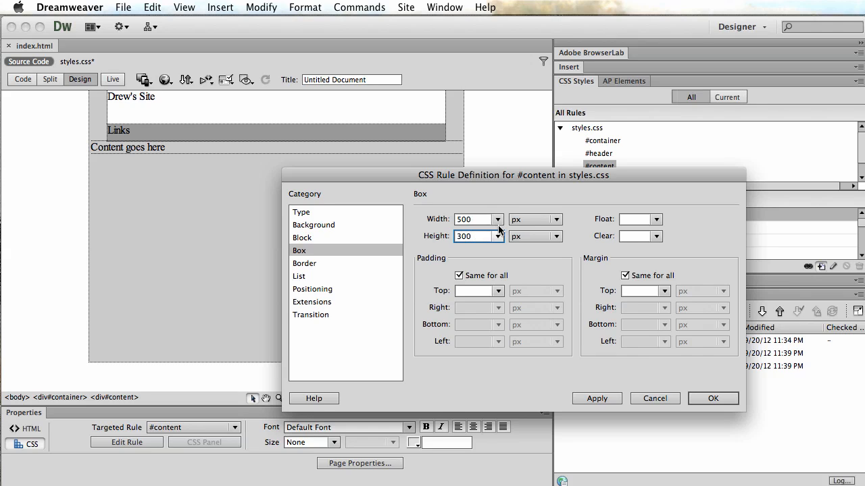
# Set only the right and left margins of the #content rule to auto, and apply them
pyautogui.click(665, 293)
pyautogui.click(625, 275)
pyautogui.click(659, 308)
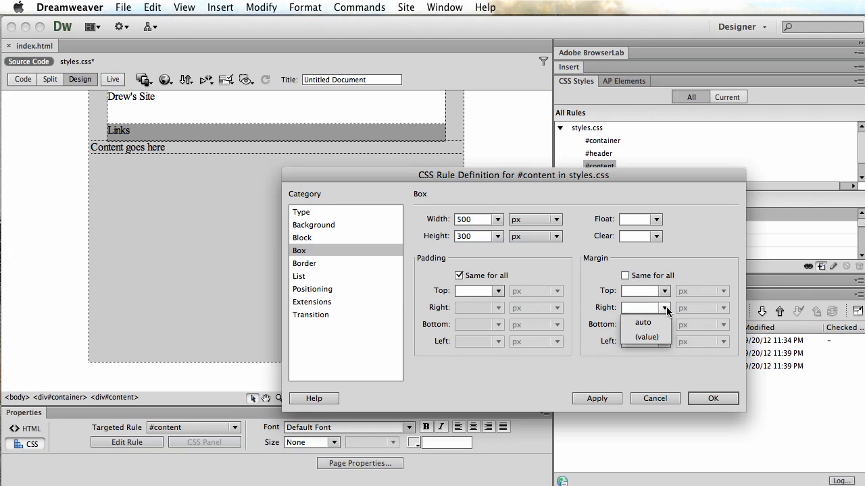
pyautogui.click(659, 323)
pyautogui.click(662, 341)
pyautogui.click(656, 358)
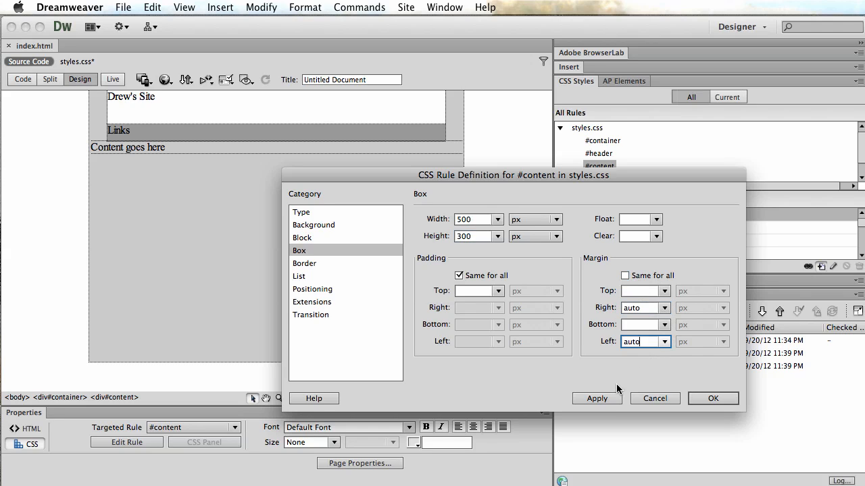
pyautogui.click(605, 399)
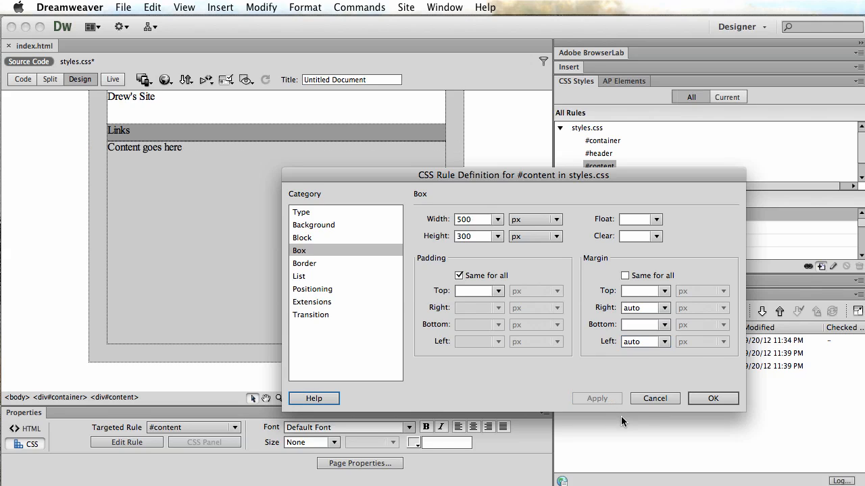
# Give the #content rule a solid, thin border in #999 on all sides, and accept the rule definition
pyautogui.click(309, 264)
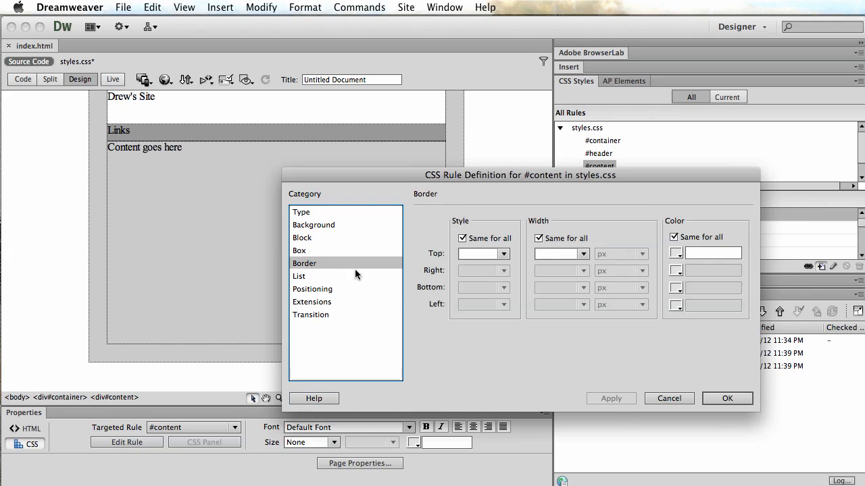
pyautogui.click(505, 255)
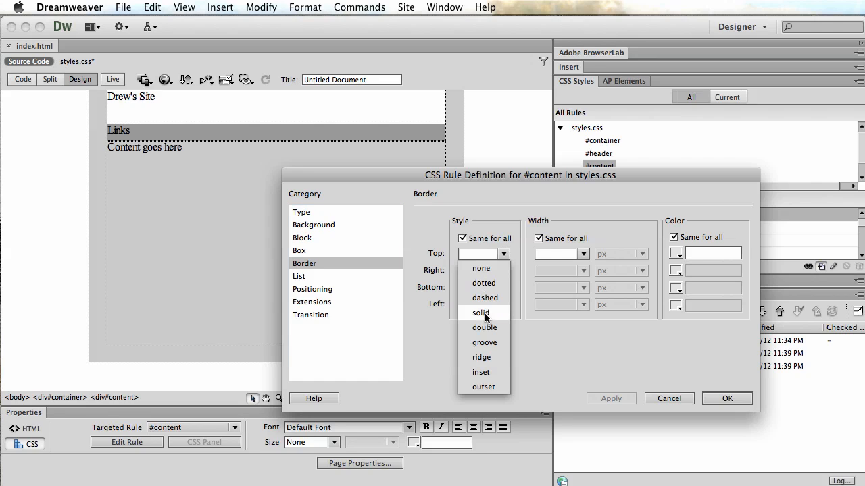
pyautogui.click(484, 314)
pyautogui.click(580, 258)
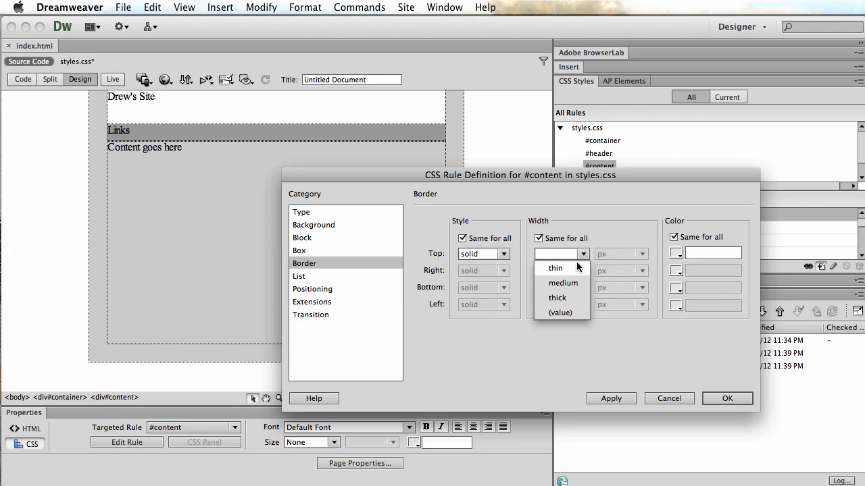
pyautogui.click(579, 268)
pyautogui.click(672, 254)
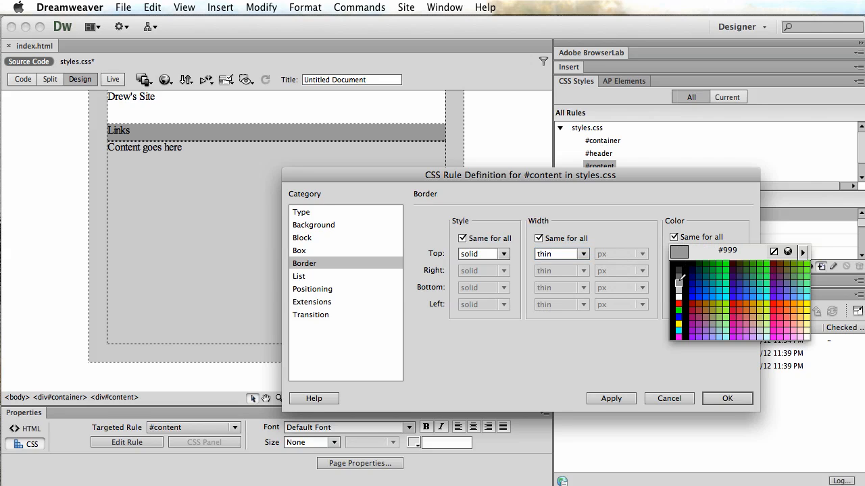
pyautogui.click(678, 283)
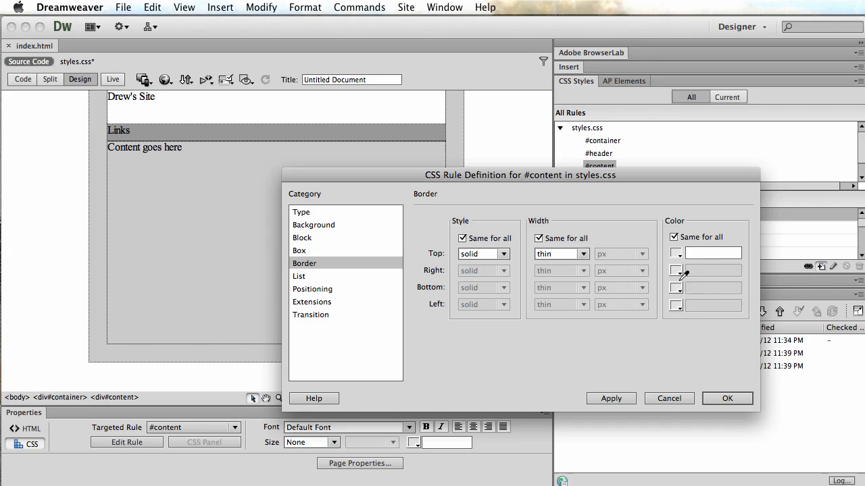
pyautogui.click(612, 398)
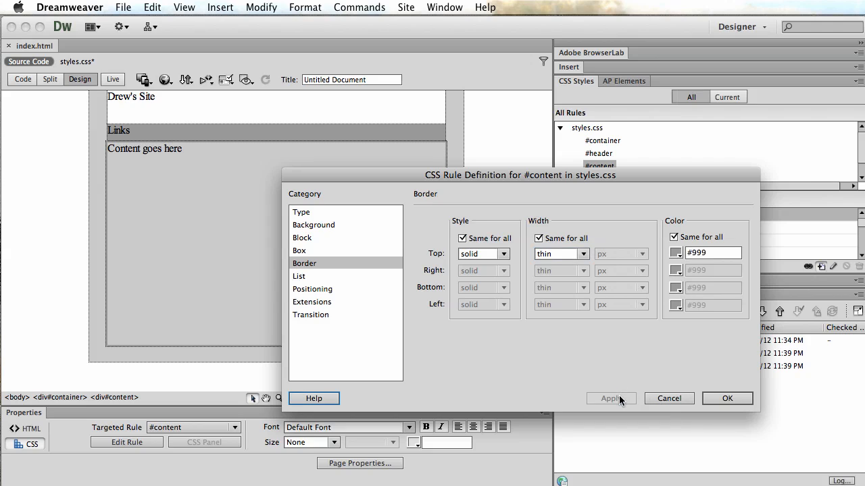
pyautogui.click(727, 398)
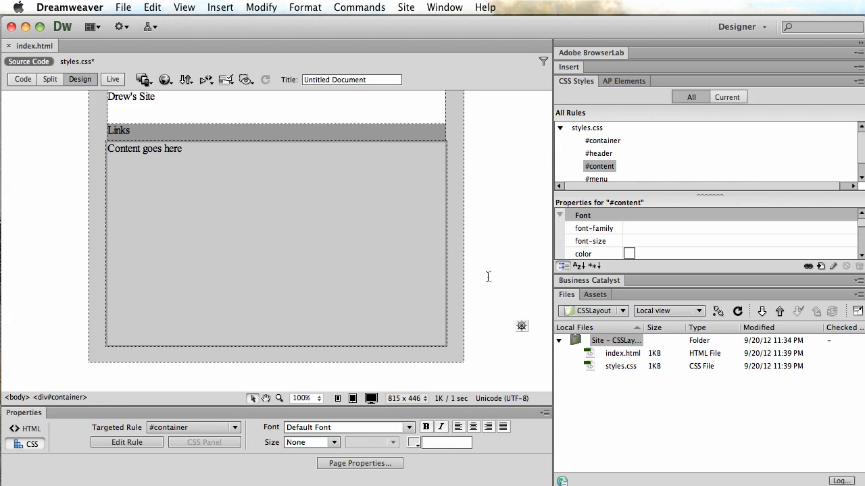
# Save all open files, including the modified styles.css
pyautogui.click(502, 201)
pyautogui.click(112, 7)
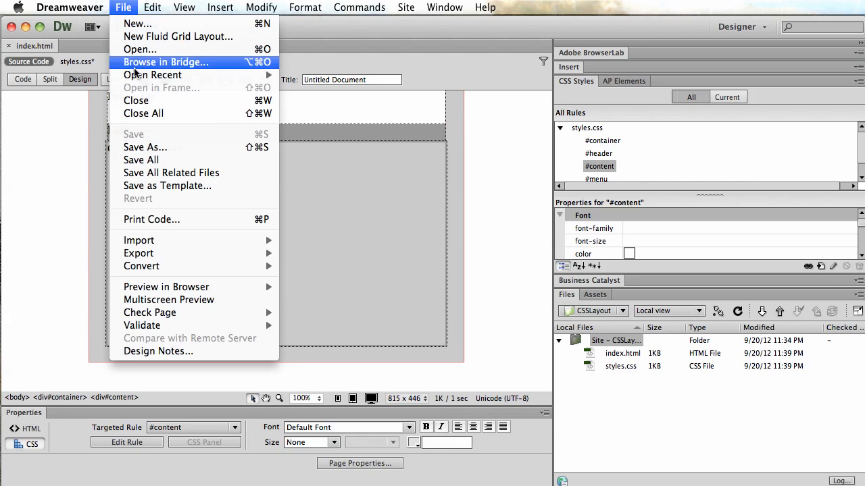
pyautogui.click(152, 158)
# Preview index.html in Google Chrome and shrink the browser window to check the centered layout
pyautogui.click(123, 7)
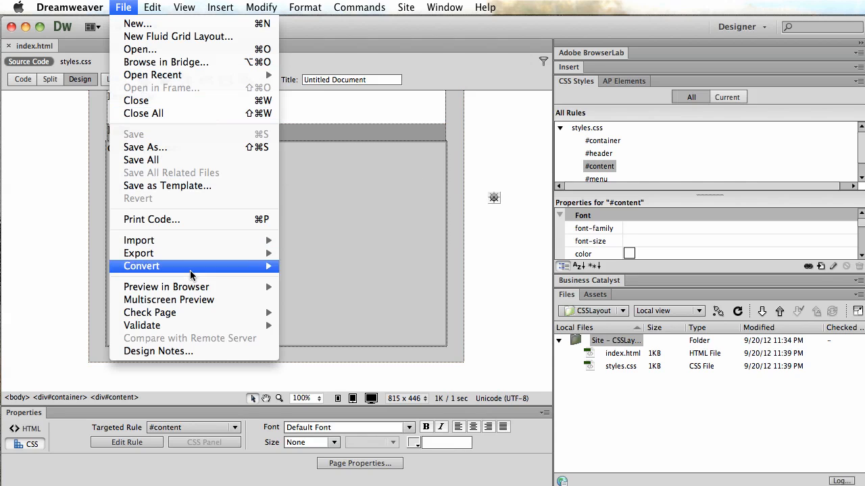
pyautogui.moveTo(246, 290)
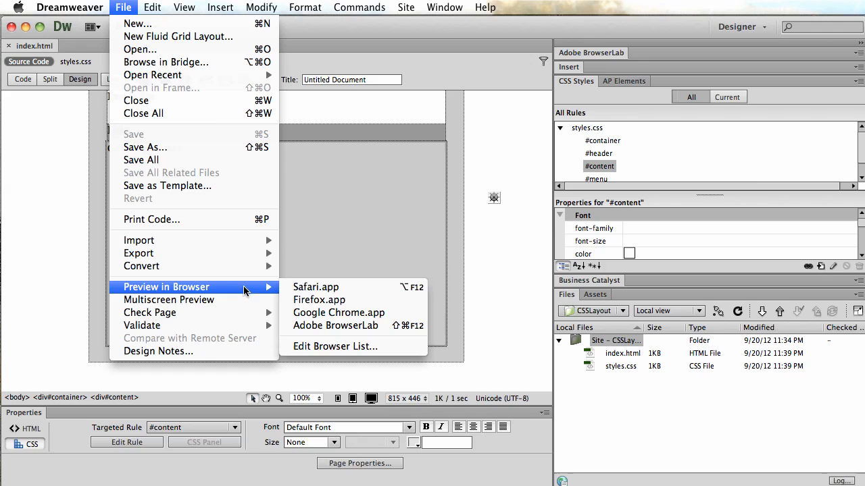
pyautogui.click(326, 312)
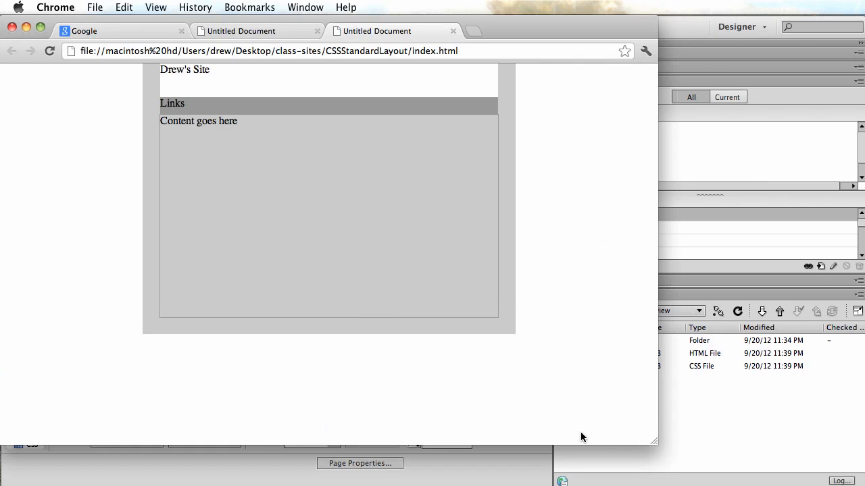
pyautogui.moveTo(656, 448); pyautogui.dragTo(539, 371)
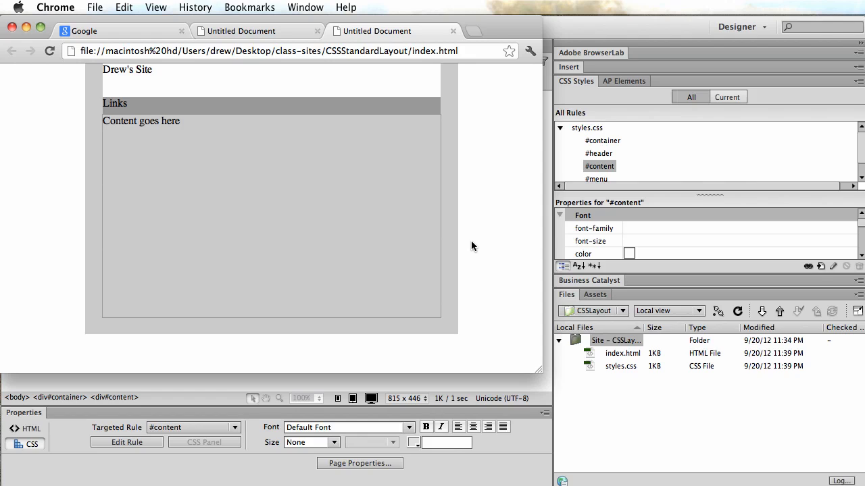
# Switch back to Dreamweaver, give the #menu rule a solid, thin border in #333 on all sides, and accept the rule definition
pyautogui.press('super+Tab')
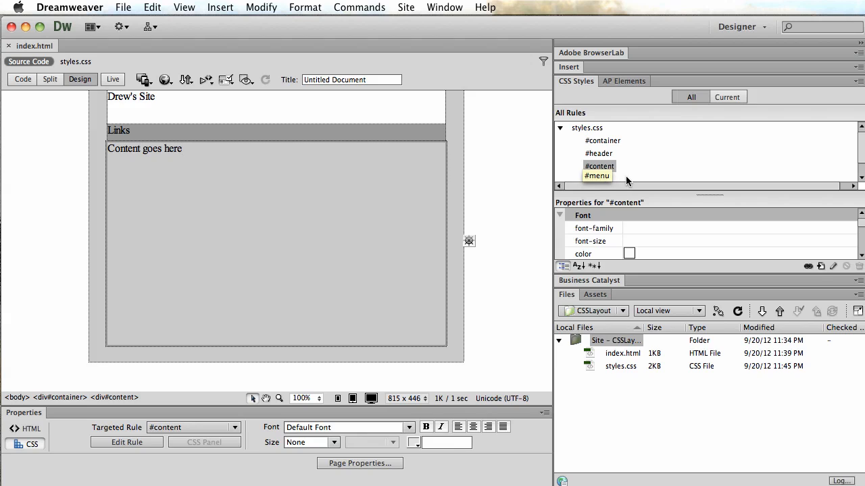
pyautogui.scroll(-1, 625, 175)
pyautogui.doubleClick(604, 163)
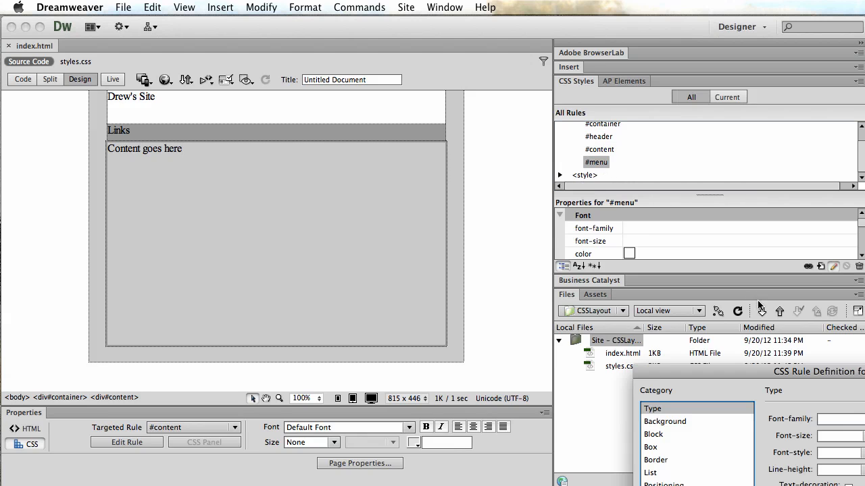
pyautogui.click(487, 277)
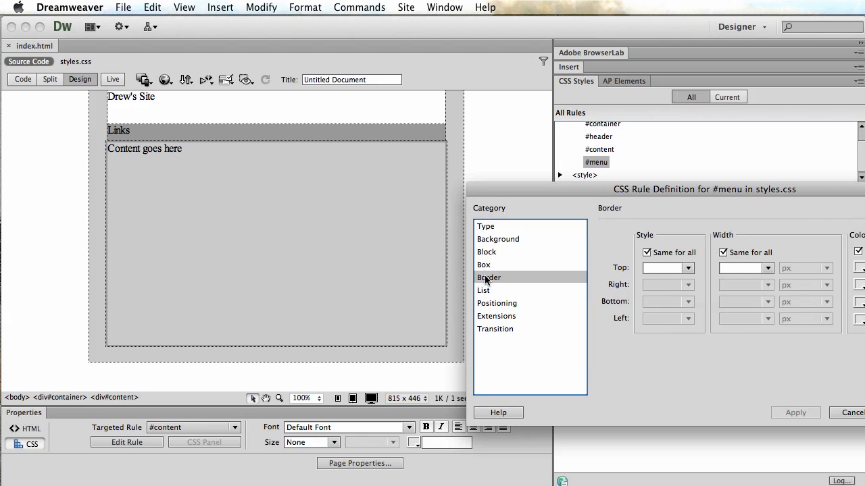
pyautogui.moveTo(762, 189); pyautogui.dragTo(599, 154)
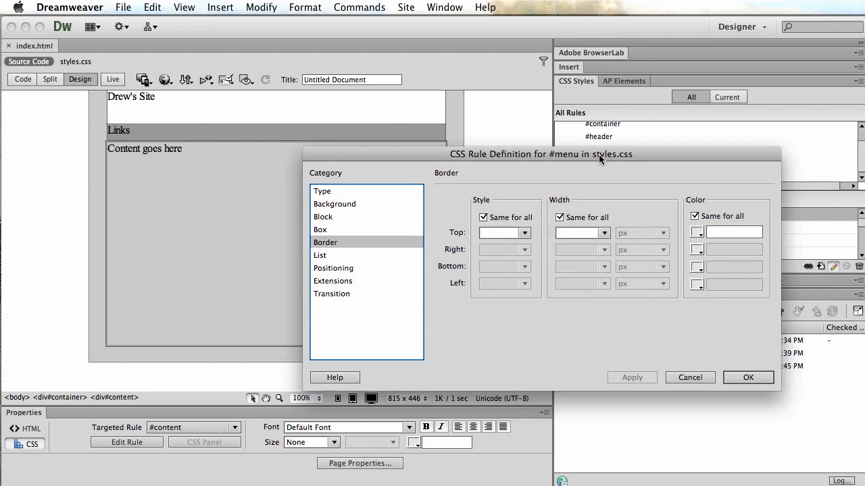
pyautogui.click(526, 235)
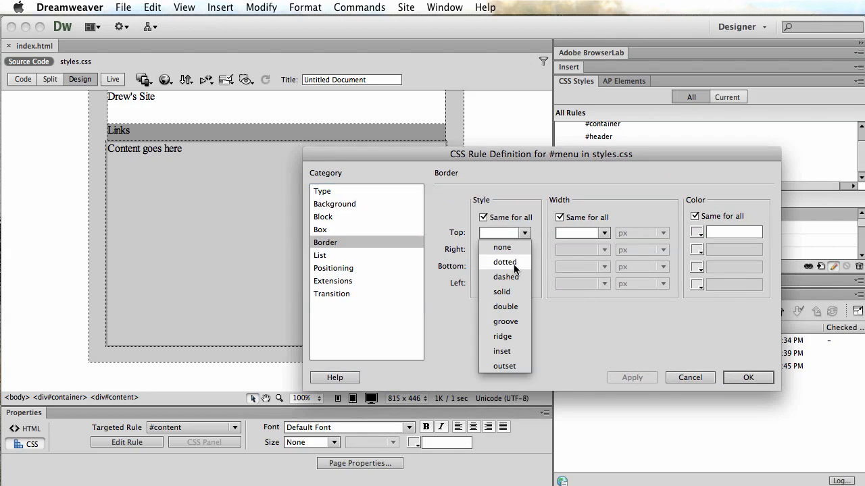
pyautogui.click(505, 298)
pyautogui.click(598, 234)
pyautogui.click(586, 245)
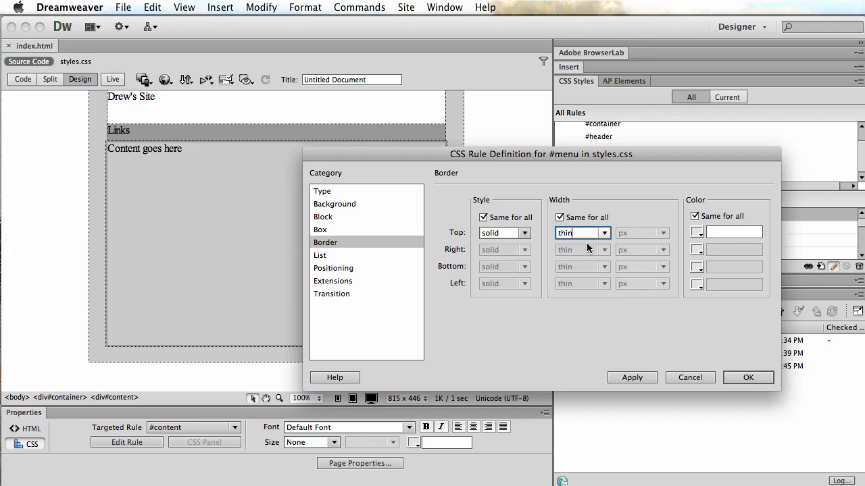
pyautogui.click(698, 234)
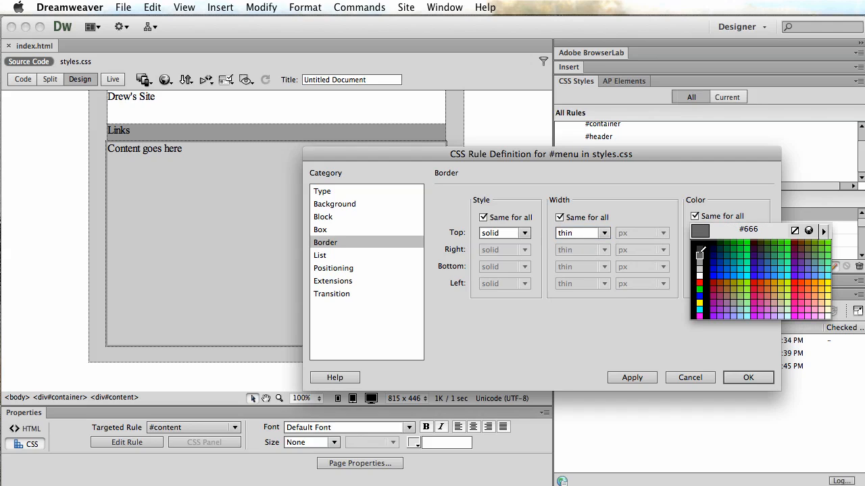
pyautogui.click(701, 253)
pyautogui.click(632, 378)
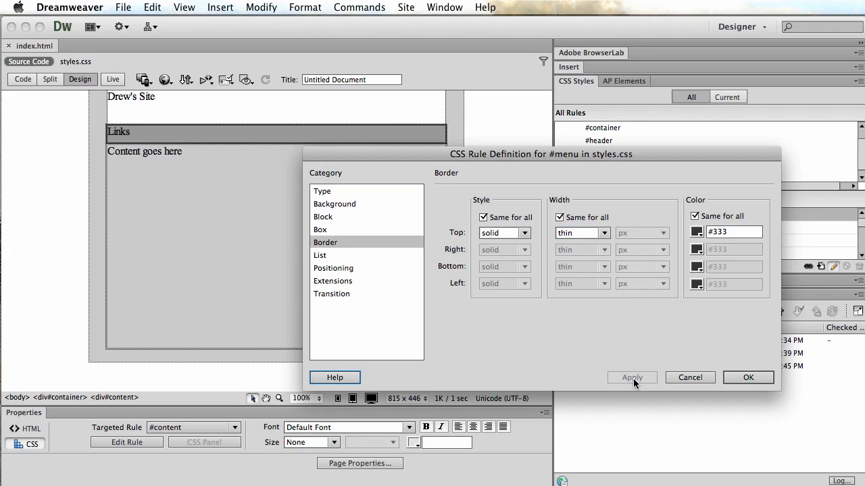
pyautogui.click(748, 378)
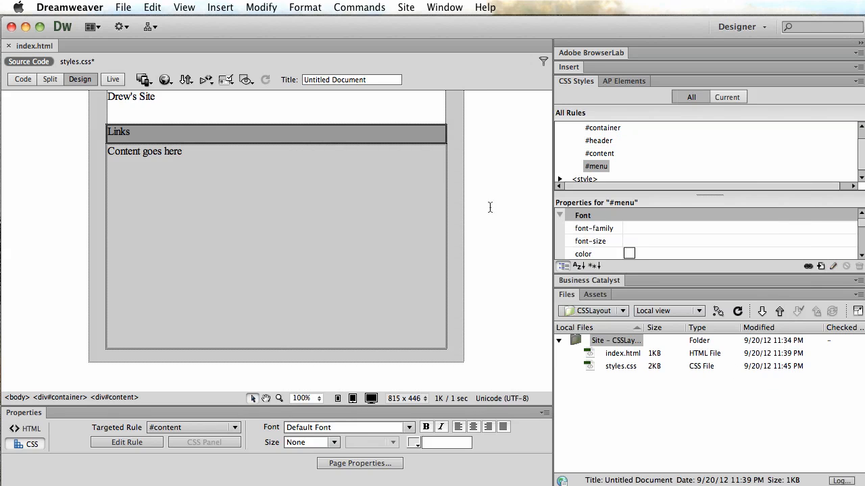
# Open the #container rule definition, set its border color to #999 for all sides, and apply it
pyautogui.doubleClick(603, 130)
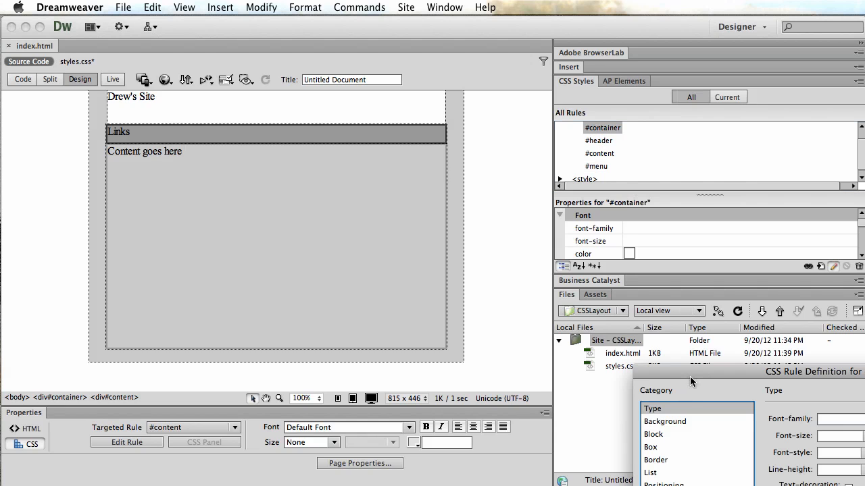
pyautogui.moveTo(616, 272); pyautogui.dragTo(580, 246)
pyautogui.click(542, 325)
pyautogui.moveTo(696, 237); pyautogui.dragTo(467, 167)
pyautogui.click(685, 245)
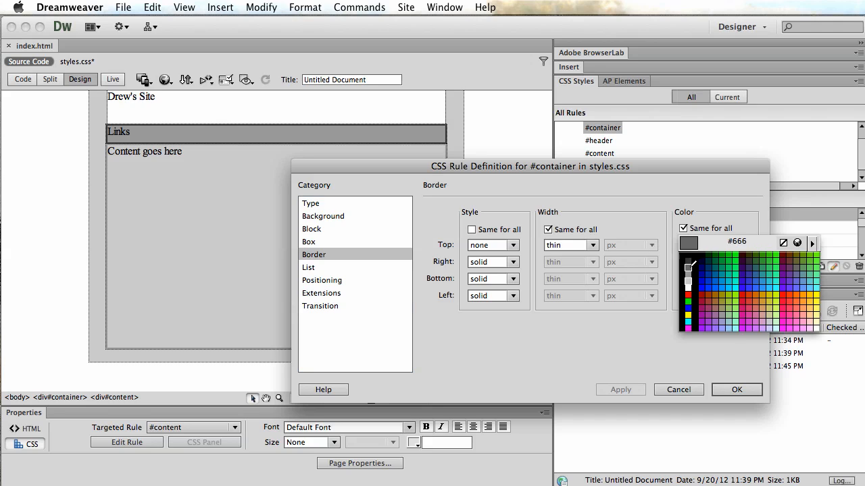
pyautogui.click(689, 277)
pyautogui.click(617, 390)
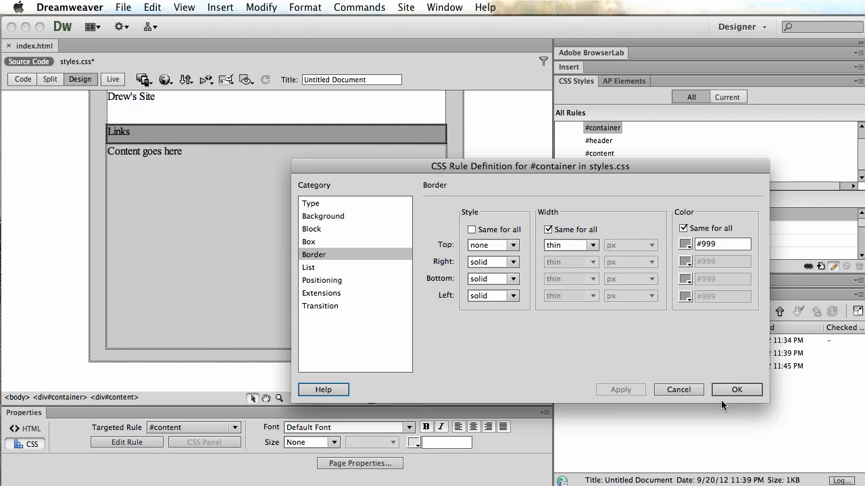
# Set the background color of the #container rule to #999 and apply it
pyautogui.click(318, 216)
pyautogui.click(532, 215)
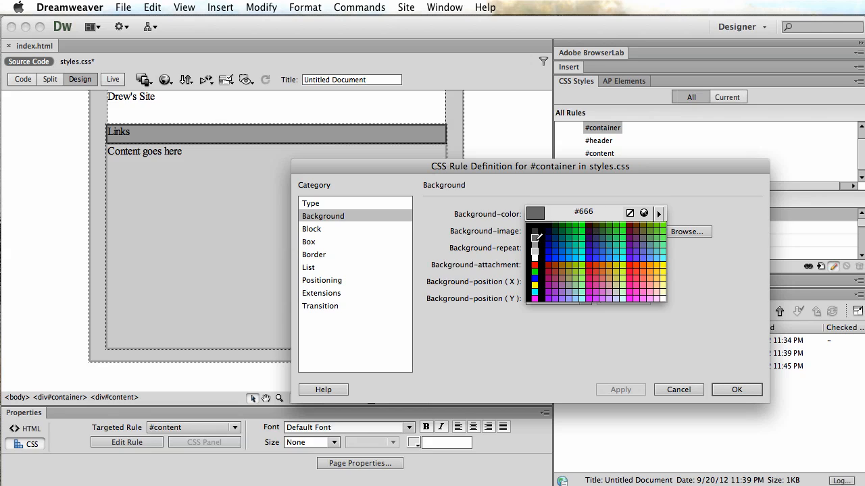
pyautogui.click(535, 244)
pyautogui.click(635, 390)
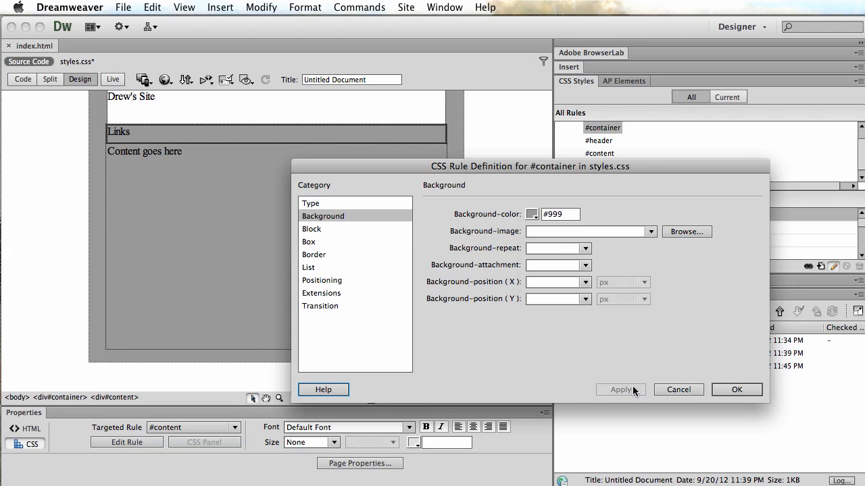
# Set the #container rule's border color to #000 for all sides and accept the rule definition
pyautogui.click(316, 255)
pyautogui.click(684, 244)
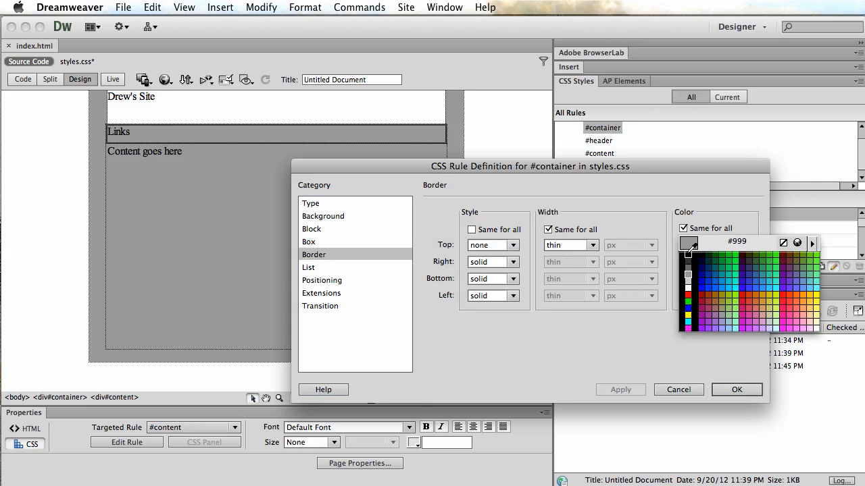
pyautogui.click(679, 265)
pyautogui.click(633, 390)
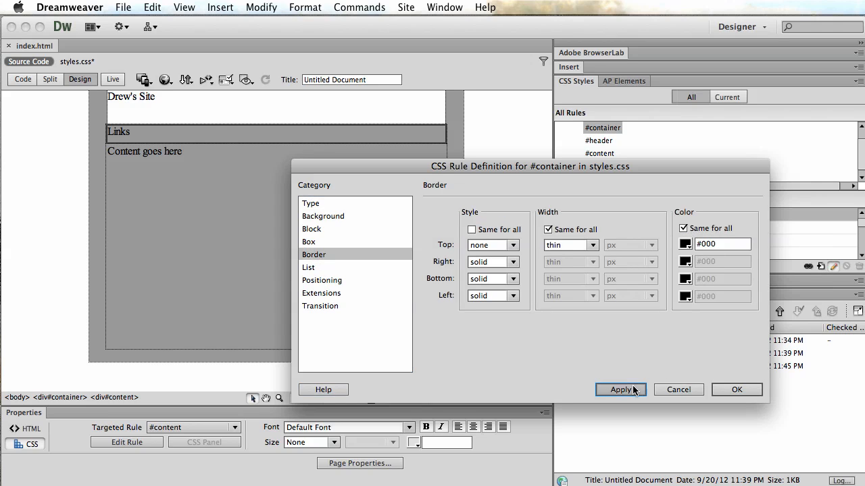
pyautogui.click(726, 390)
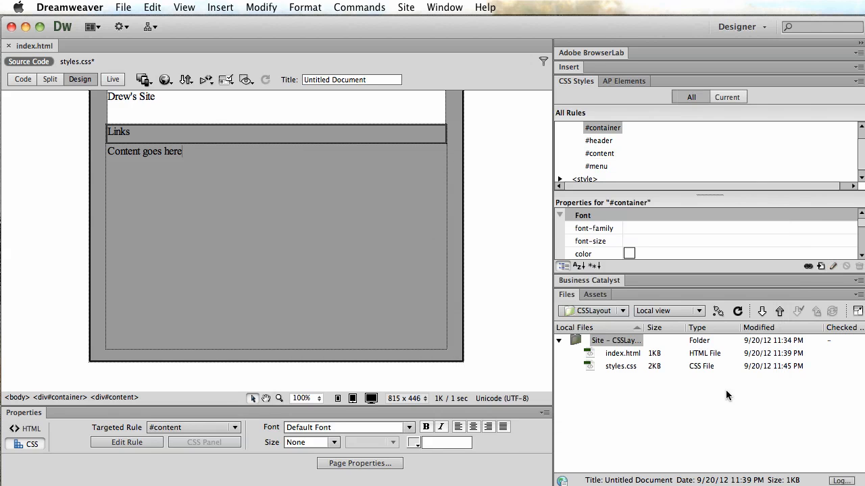
# Set the background color of the #content rule to #CCC, apply it, and accept the rule definition
pyautogui.doubleClick(606, 156)
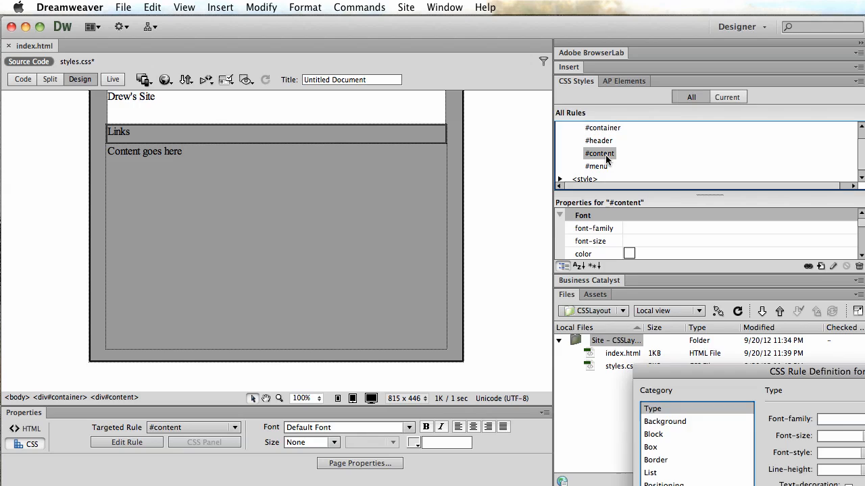
pyautogui.moveTo(702, 320); pyautogui.dragTo(520, 168)
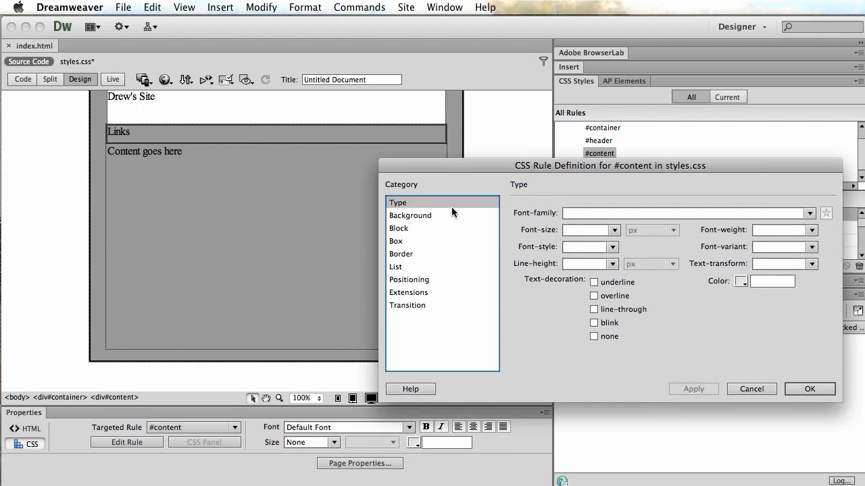
pyautogui.click(429, 216)
pyautogui.click(620, 217)
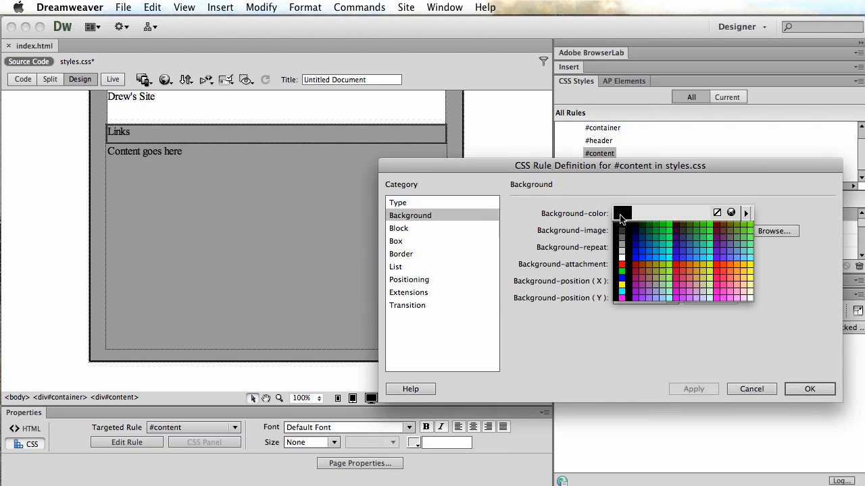
pyautogui.click(622, 257)
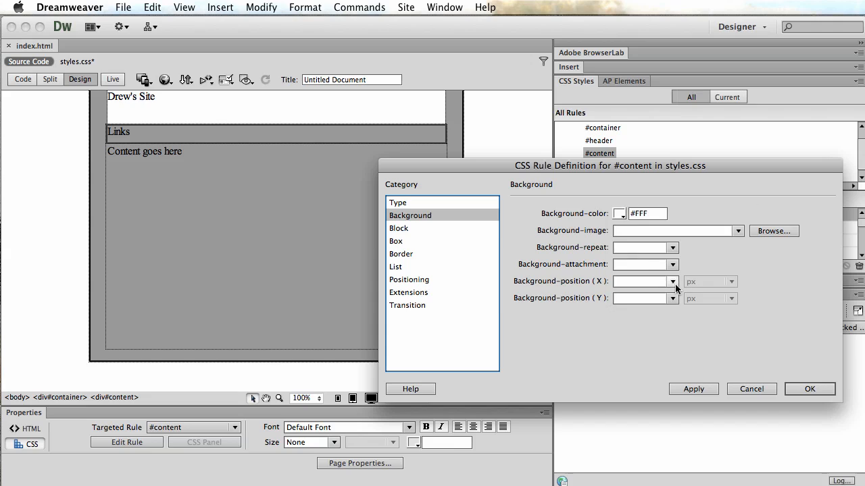
pyautogui.click(620, 215)
pyautogui.click(623, 250)
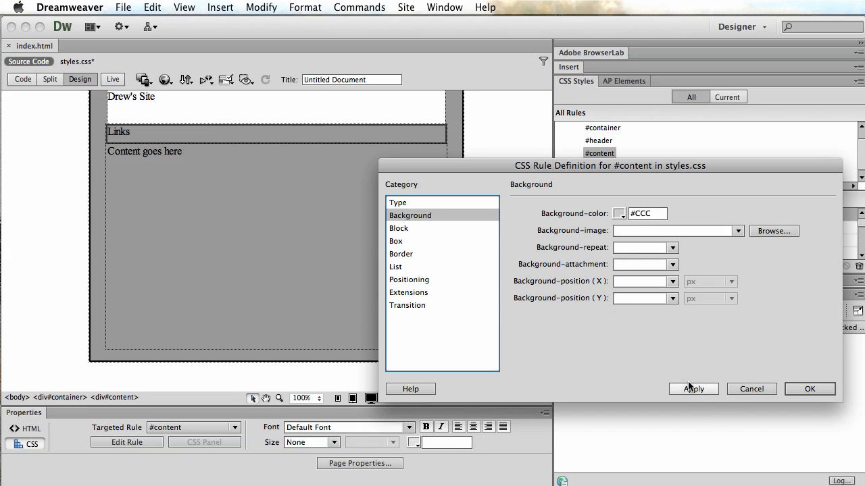
pyautogui.click(689, 384)
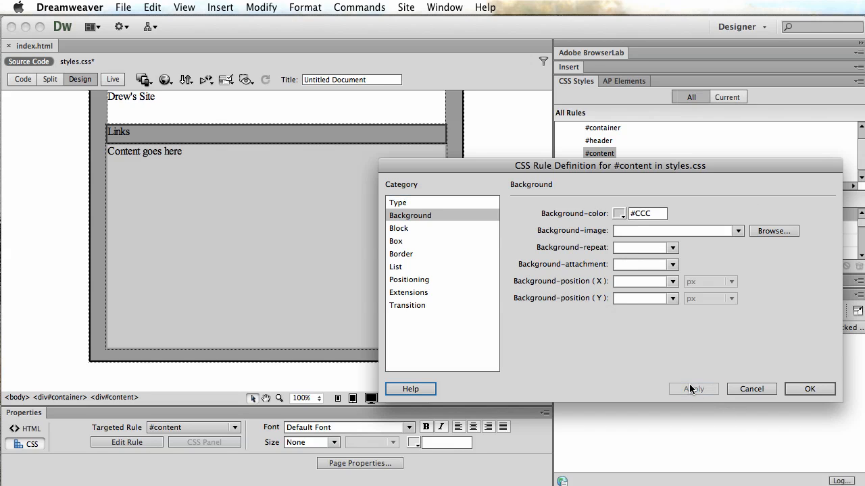
pyautogui.click(806, 389)
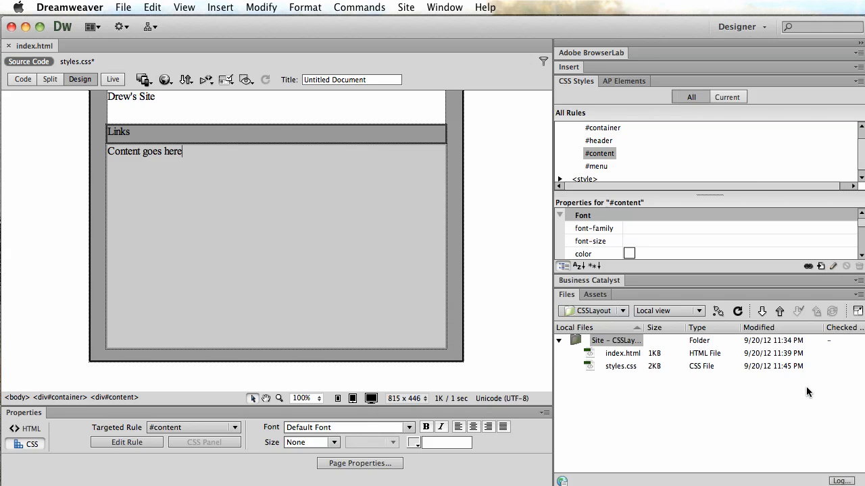
# Set the background color in the page properties of index.html to #69F, and accept the change
pyautogui.click(511, 306)
pyautogui.click(262, 7)
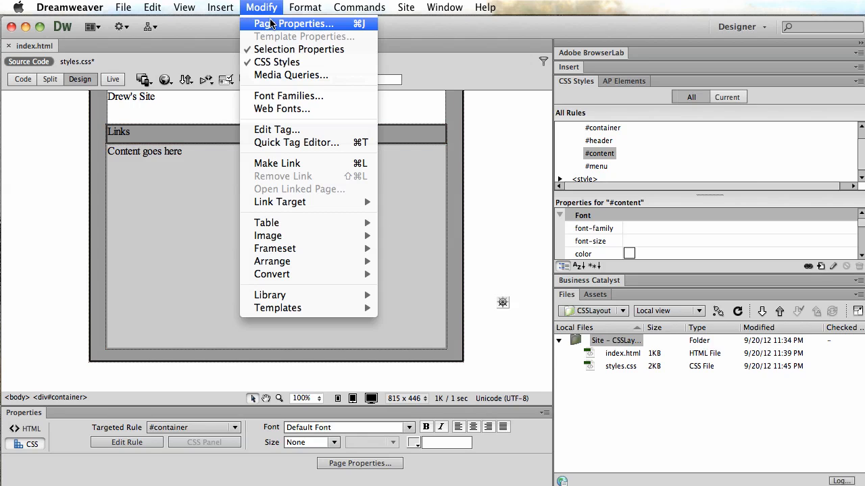
pyautogui.click(274, 23)
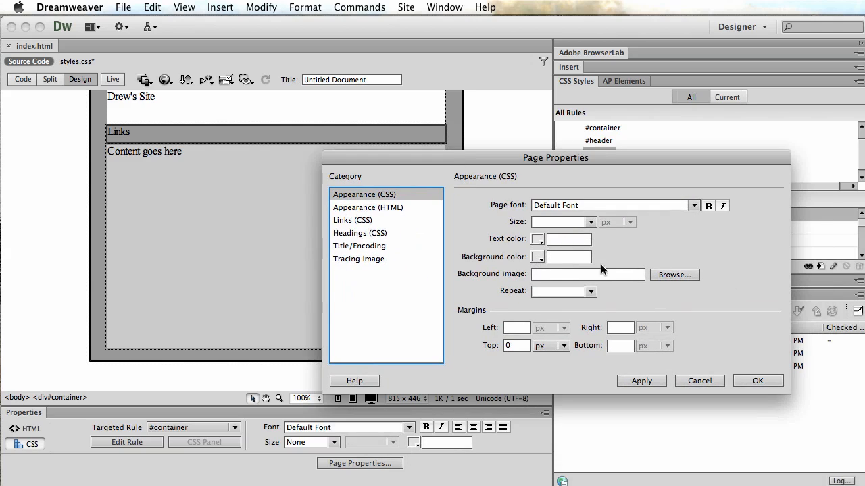
pyautogui.click(539, 258)
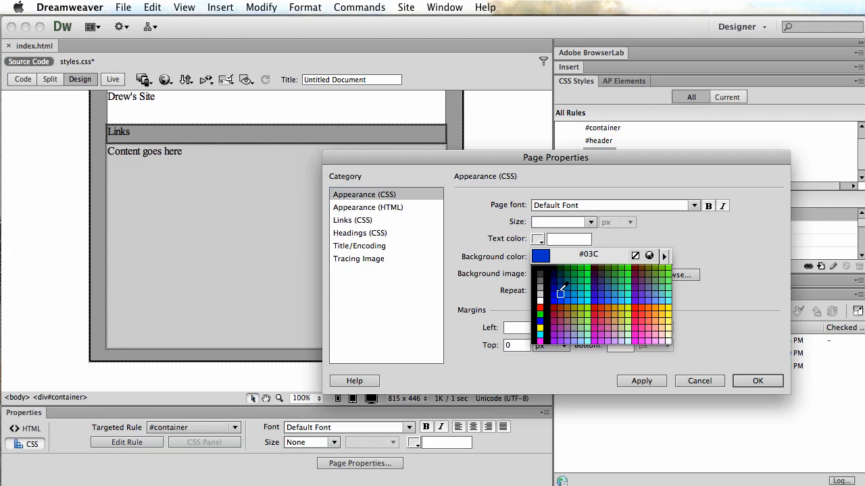
pyautogui.click(658, 293)
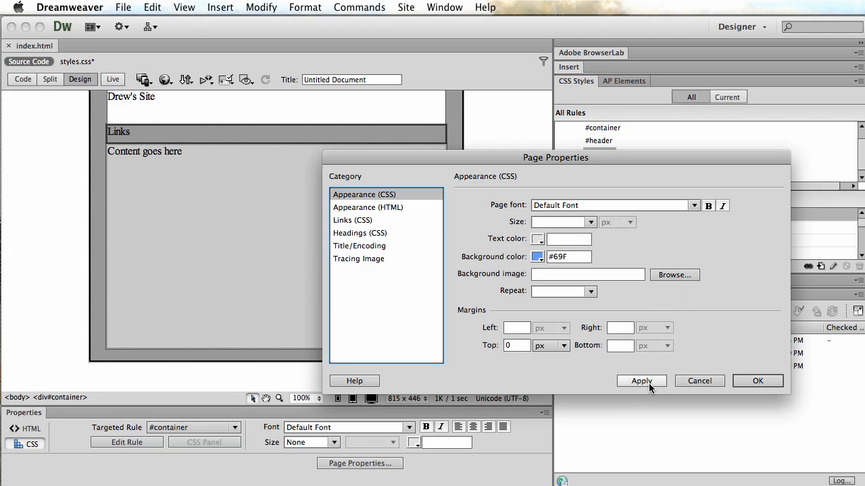
pyautogui.click(648, 384)
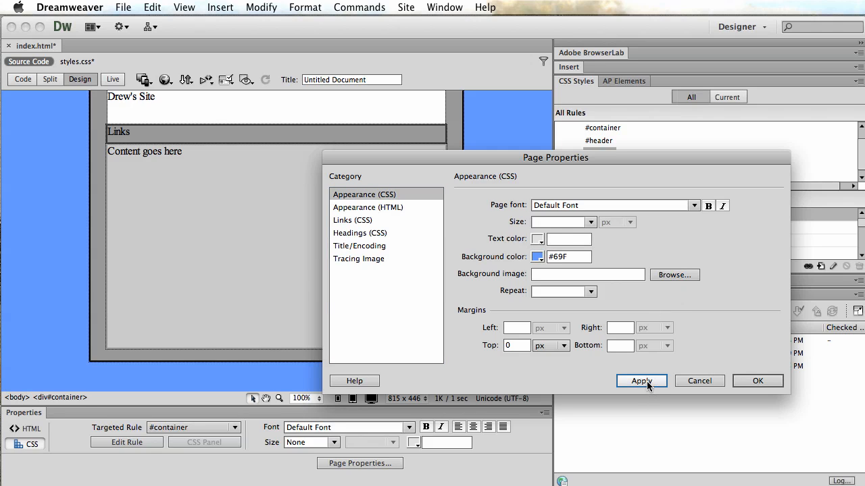
pyautogui.click(757, 381)
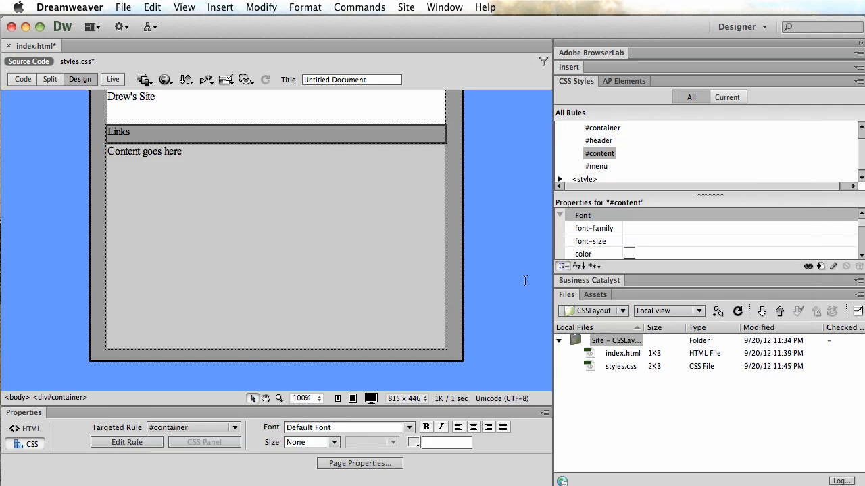
# Save all open files, then preview index.html in Google Chrome and enlarge the browser window to check the layout
pyautogui.click(120, 7)
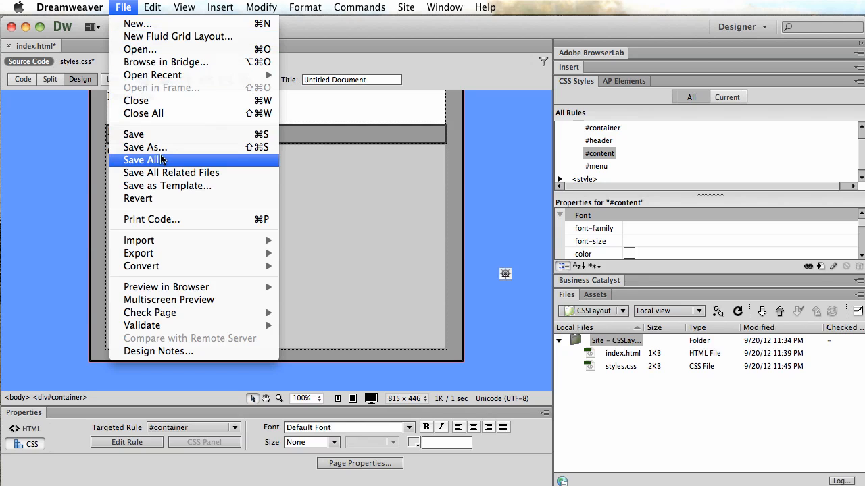
pyautogui.click(138, 160)
pyautogui.click(123, 7)
pyautogui.moveTo(222, 293)
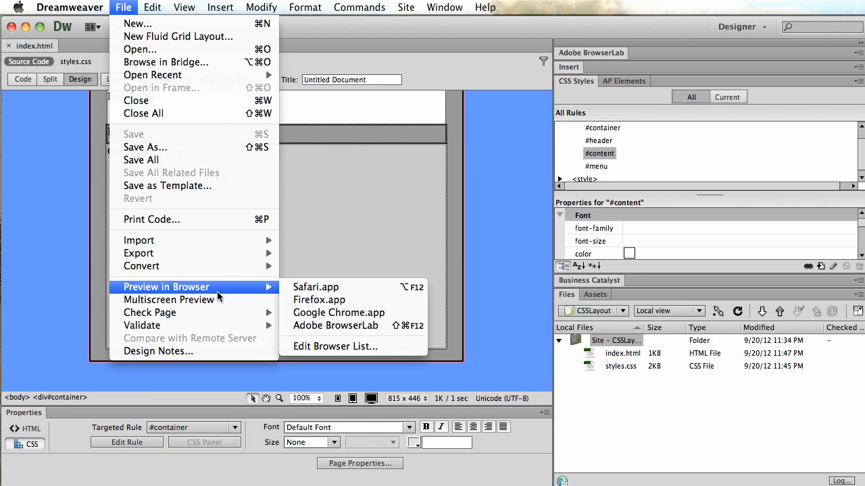
pyautogui.click(319, 312)
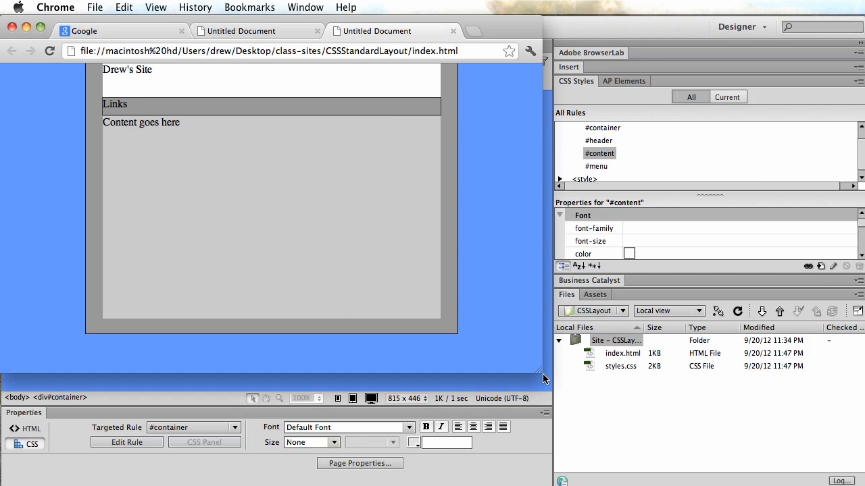
pyautogui.moveTo(540, 373); pyautogui.dragTo(577, 405)
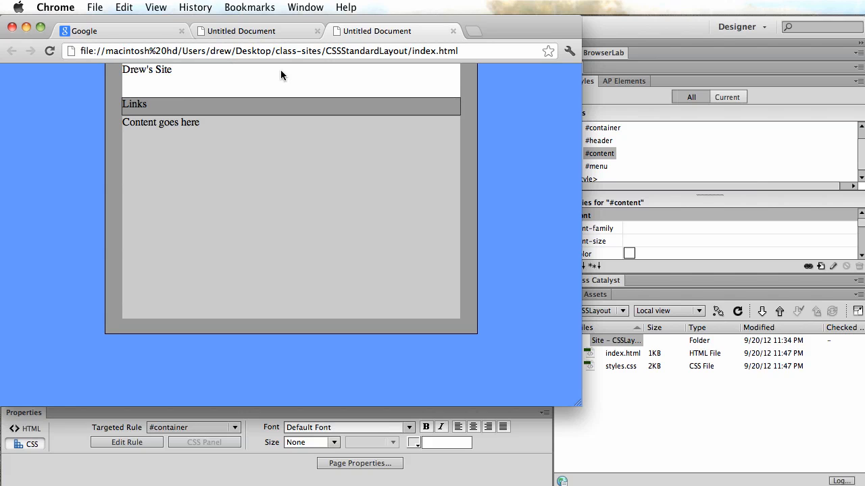
# Return to Dreamweaver and place the cursor in the menu div beside the Links text
pyautogui.press('super+Tab')
pyautogui.click(108, 135)
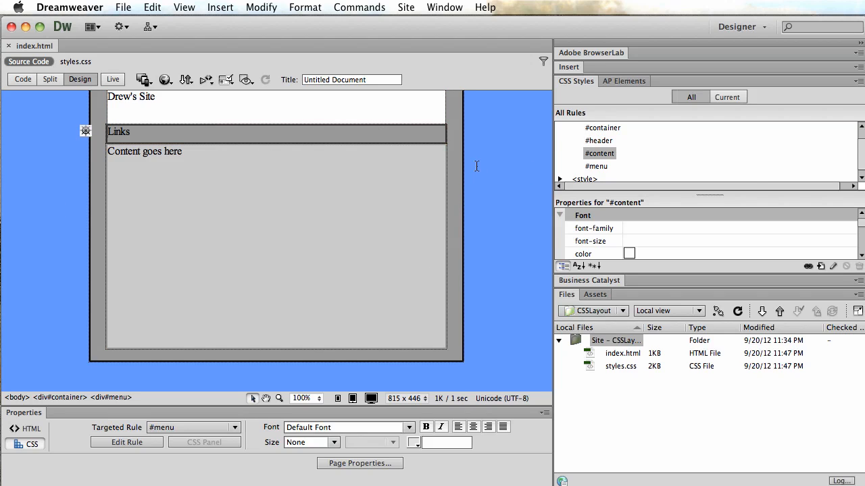
# Select the header, menu and content divs in turn in the page layout to examine their boundaries
pyautogui.click(444, 116)
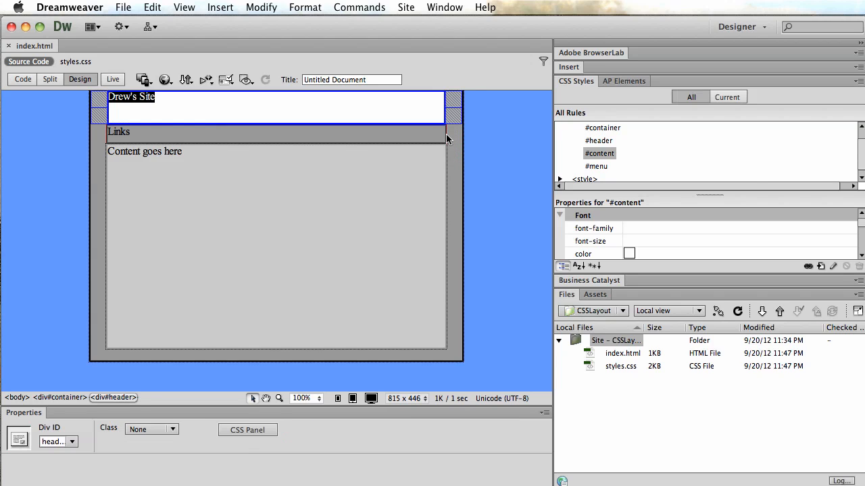
pyautogui.click(446, 138)
pyautogui.click(445, 184)
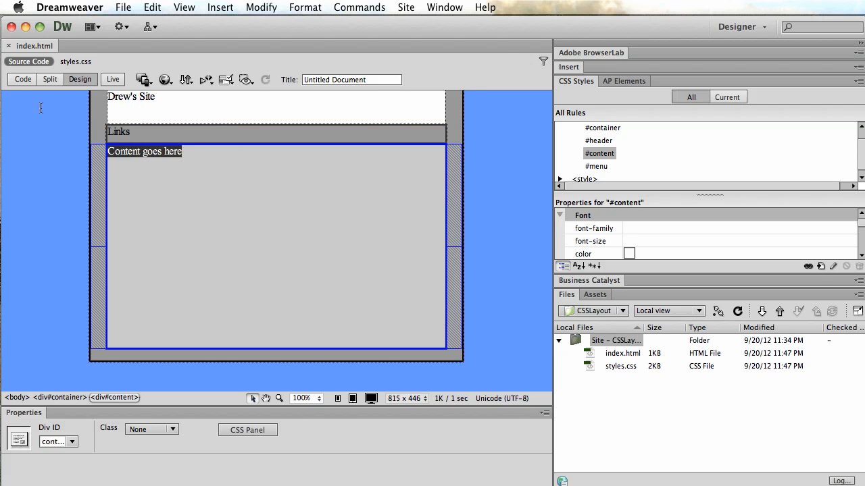
# Examine the header, menu and content div lines in the source code of index.html, and return to the design view
pyautogui.click(23, 79)
pyautogui.click(144, 260)
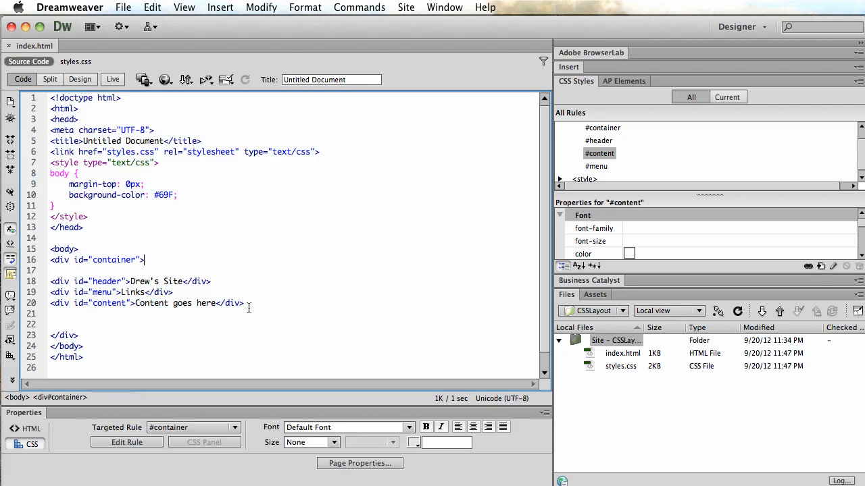
pyautogui.moveTo(244, 304); pyautogui.dragTo(37, 280)
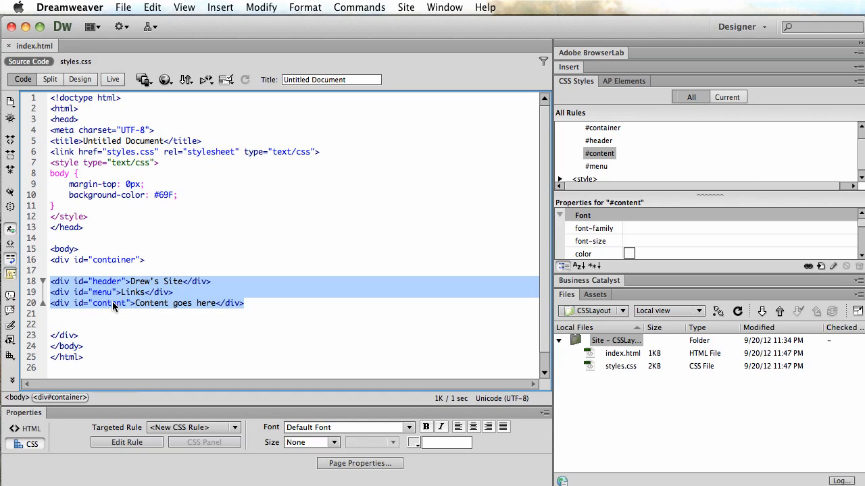
pyautogui.click(79, 79)
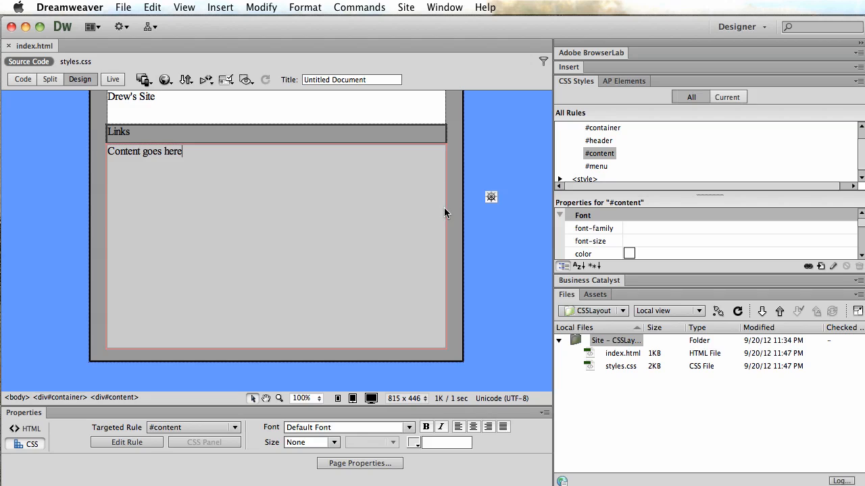
# Set the border color of the #content rule to #FFF on all sides, apply it, and accept the rule definition
pyautogui.doubleClick(606, 157)
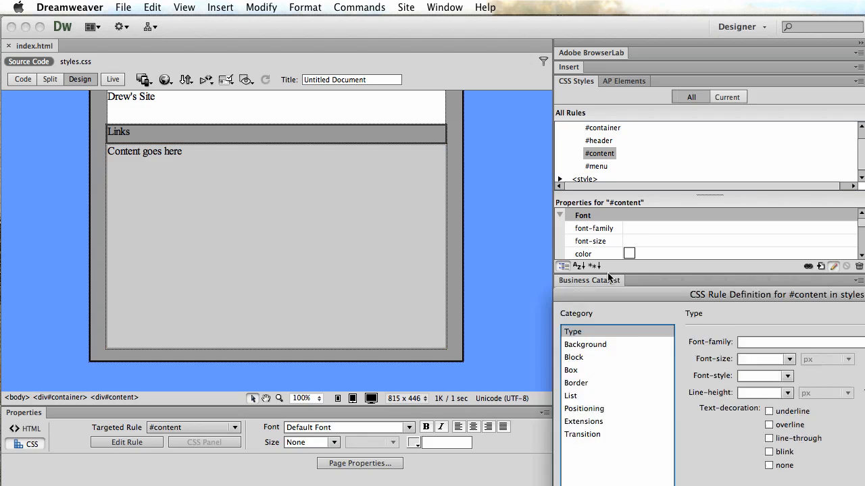
pyautogui.click(551, 305)
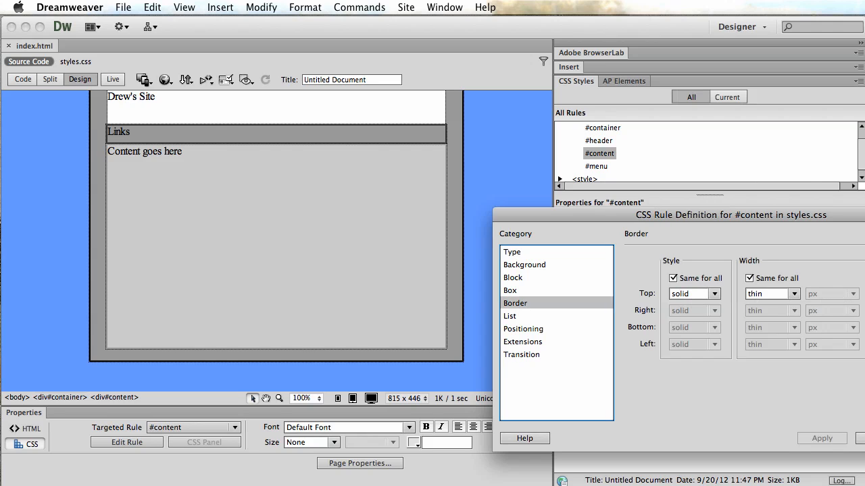
pyautogui.click(804, 210)
pyautogui.moveTo(831, 212); pyautogui.dragTo(618, 152)
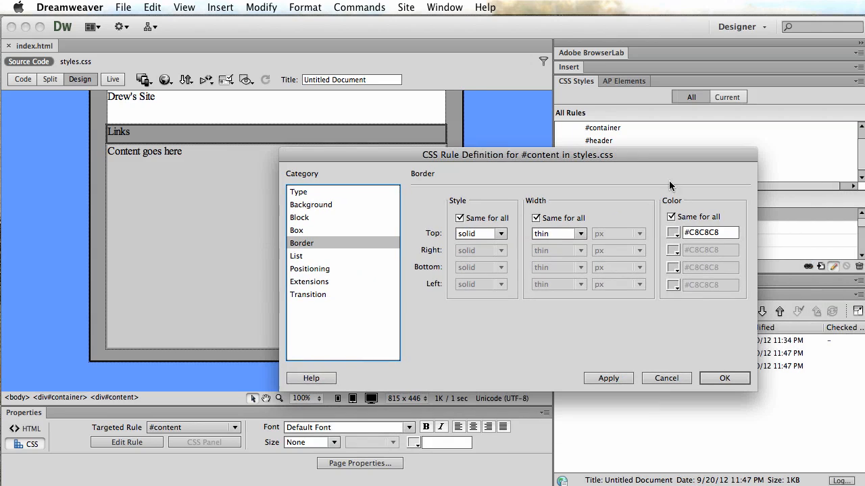
pyautogui.click(674, 233)
pyautogui.click(672, 289)
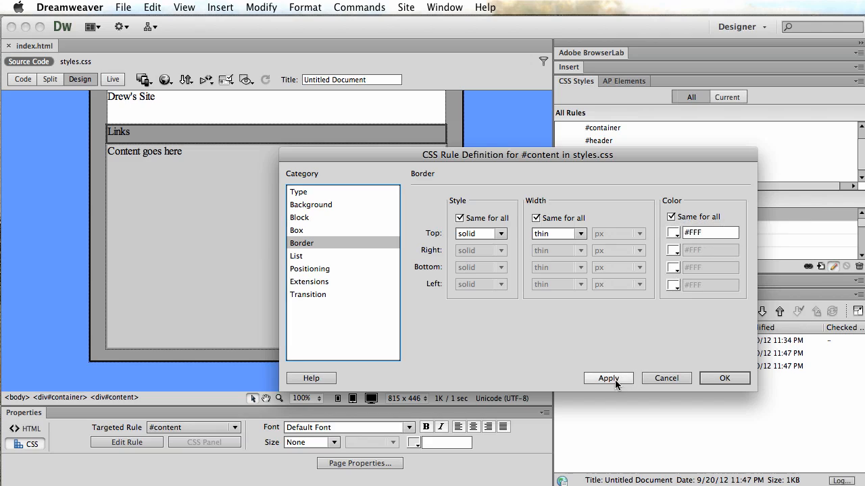
pyautogui.click(609, 378)
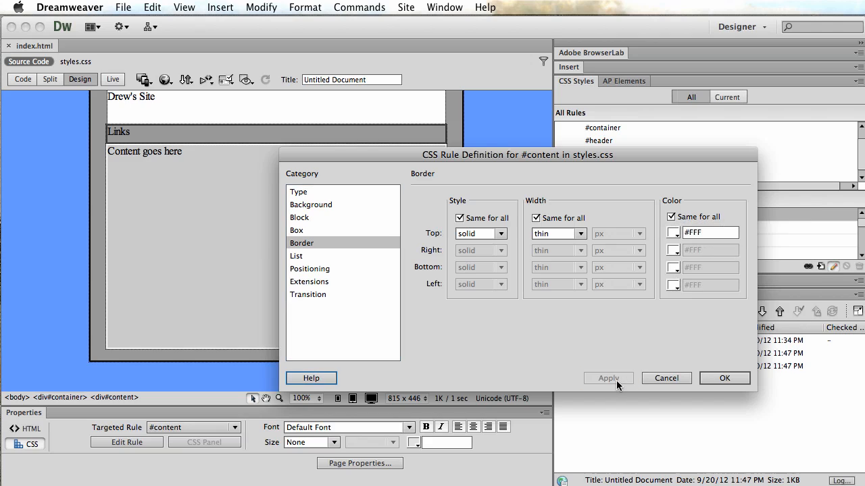
pyautogui.click(727, 380)
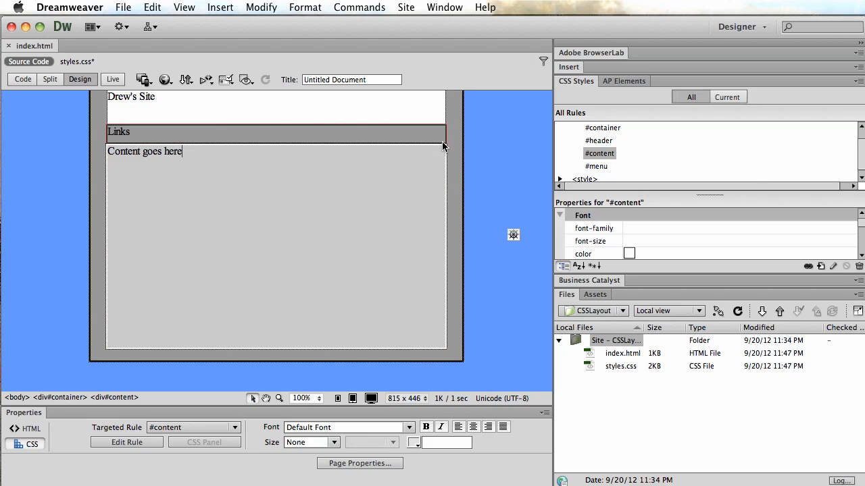
# Give the #menu rule separate border colors per side, set right and left to #FFF, and accept the definition
pyautogui.click(597, 167)
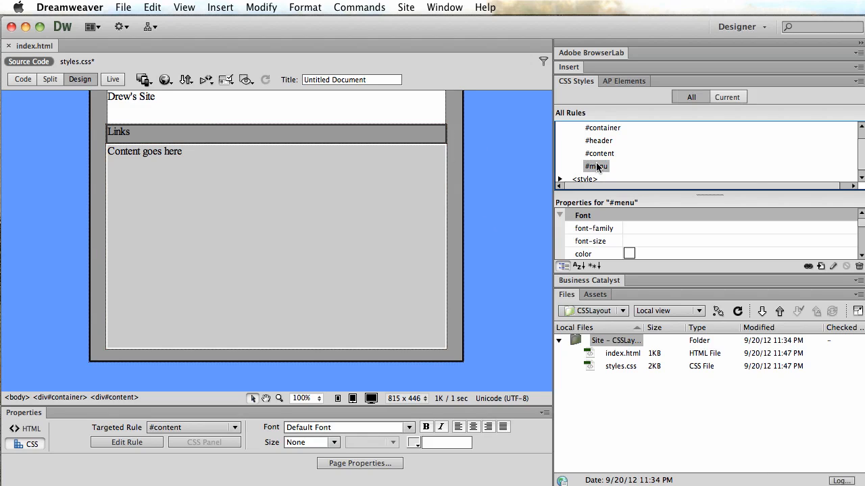
pyautogui.doubleClick(598, 167)
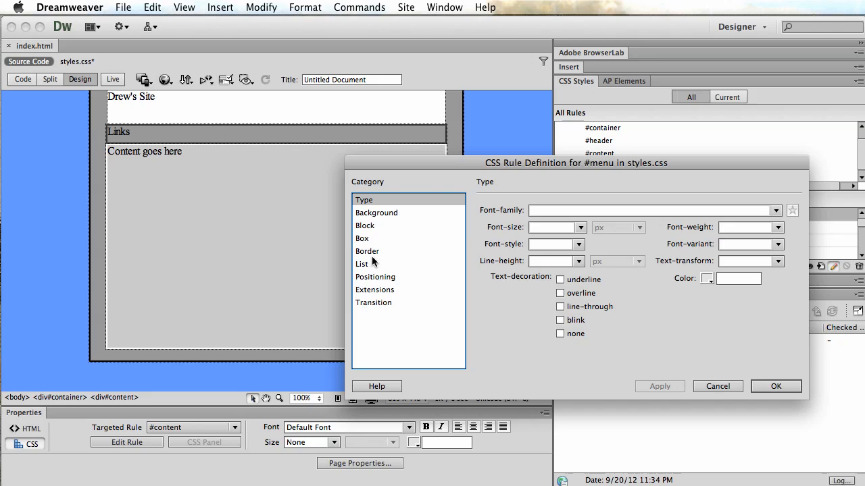
pyautogui.click(371, 252)
pyautogui.click(737, 226)
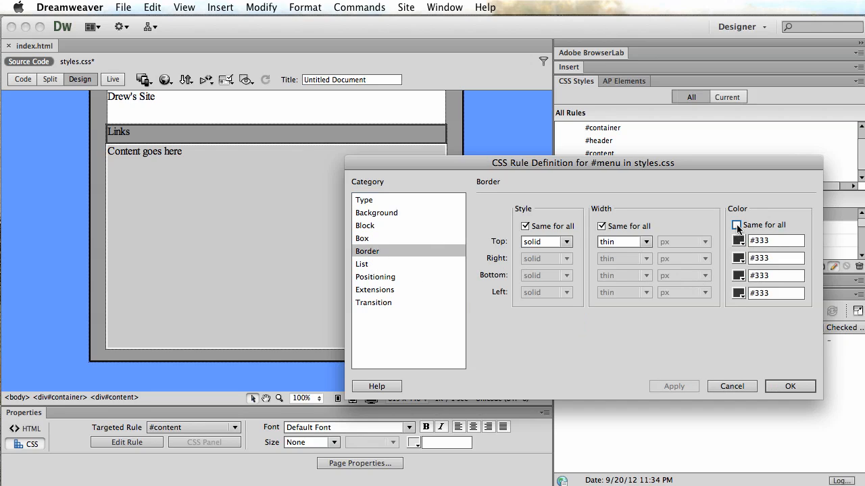
pyautogui.click(739, 258)
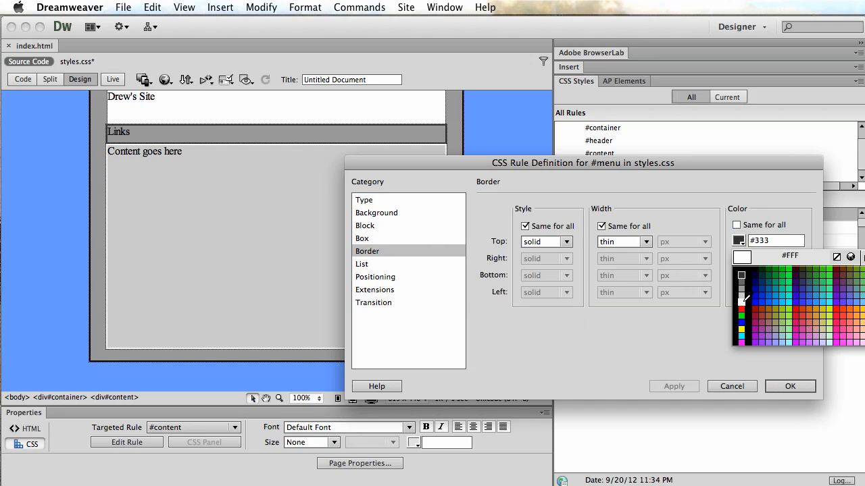
pyautogui.click(743, 306)
pyautogui.click(682, 385)
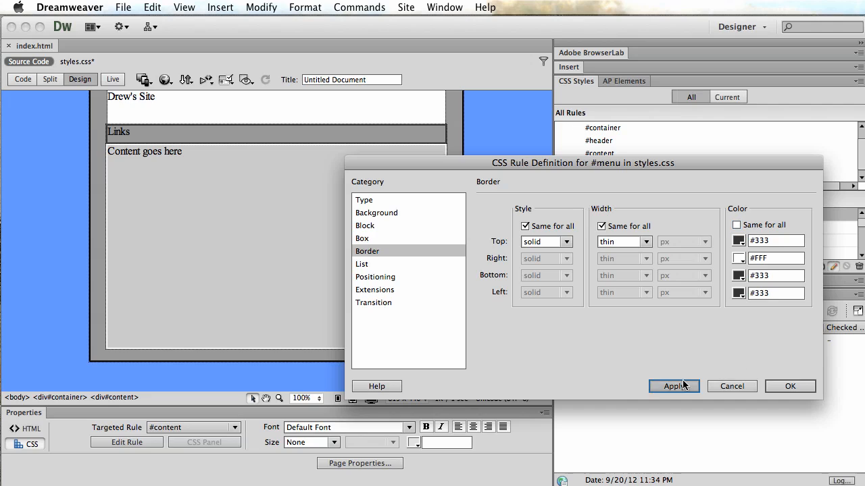
pyautogui.click(741, 297)
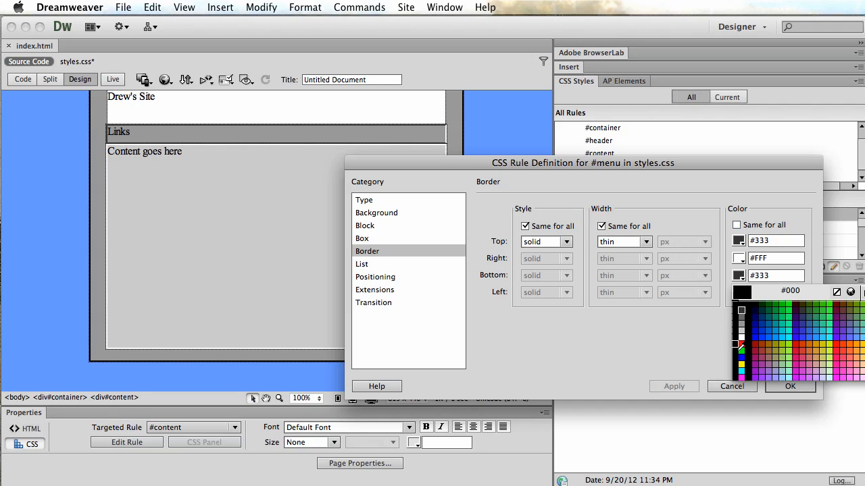
pyautogui.click(743, 335)
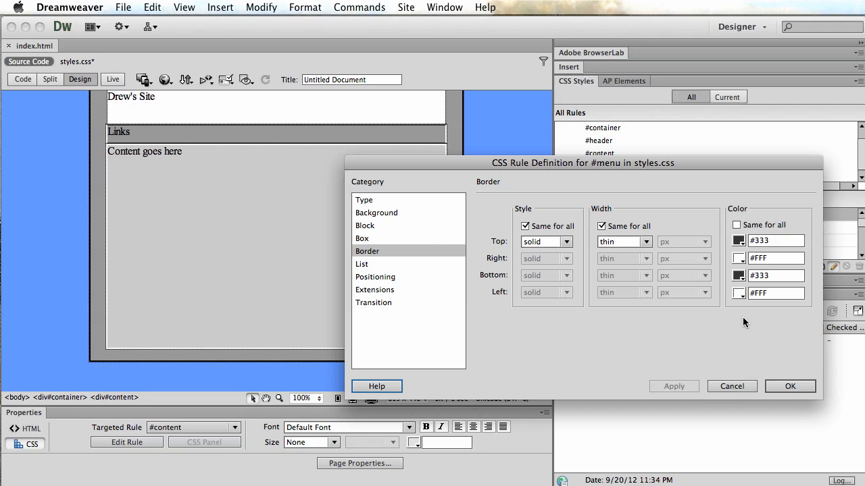
pyautogui.click(789, 386)
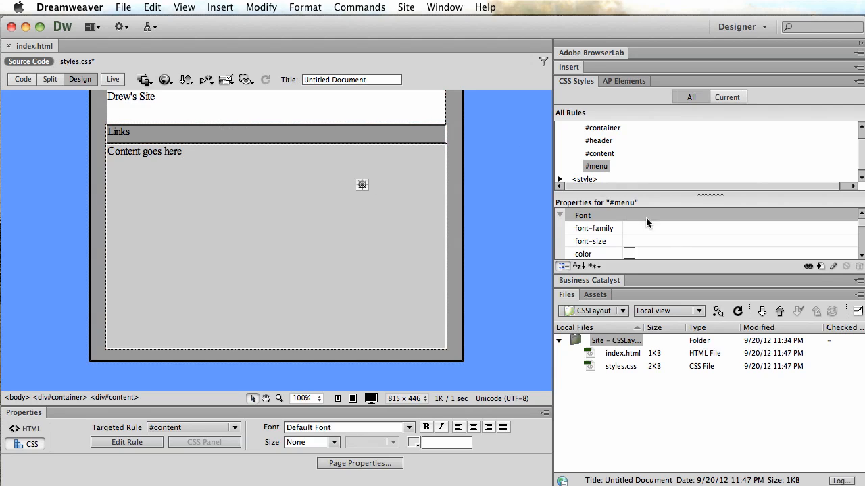
# Set the top border color of the #menu rule to #FFF and accept the rule definition
pyautogui.doubleClick(601, 168)
pyautogui.moveTo(793, 375); pyautogui.dragTo(475, 181)
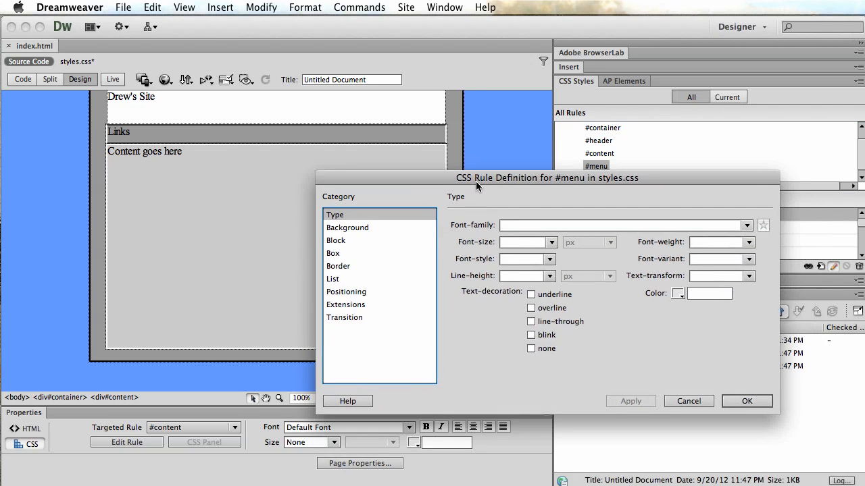
pyautogui.click(351, 265)
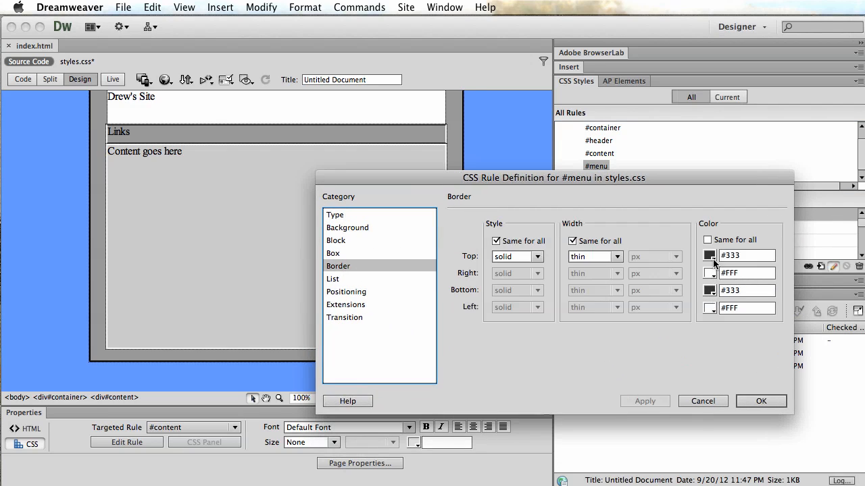
pyautogui.click(710, 256)
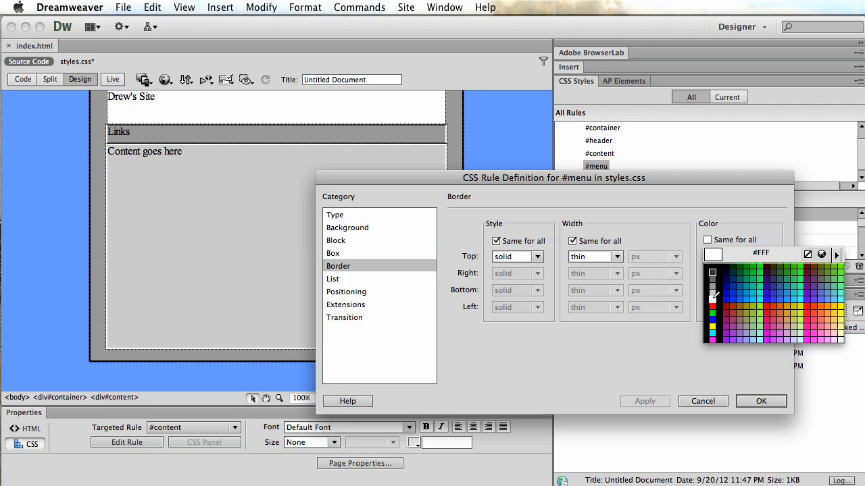
pyautogui.click(712, 298)
pyautogui.click(761, 401)
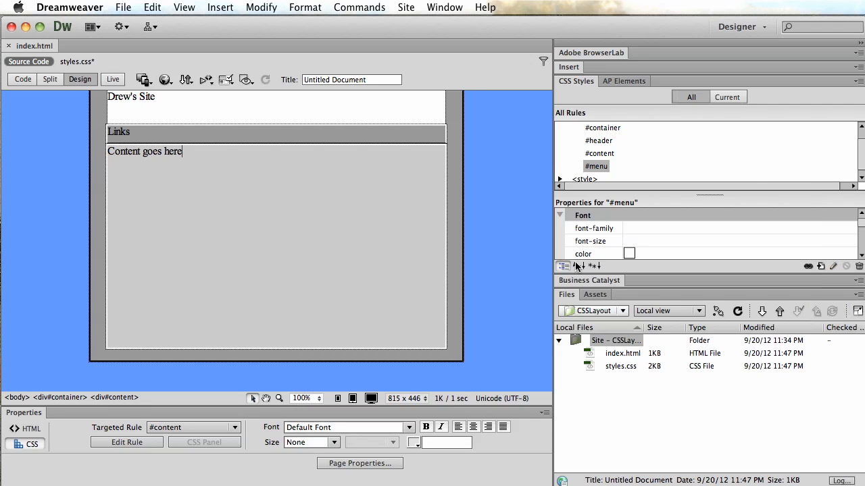
# Save all open files and preview index.html in Google Chrome
pyautogui.click(122, 7)
pyautogui.click(141, 160)
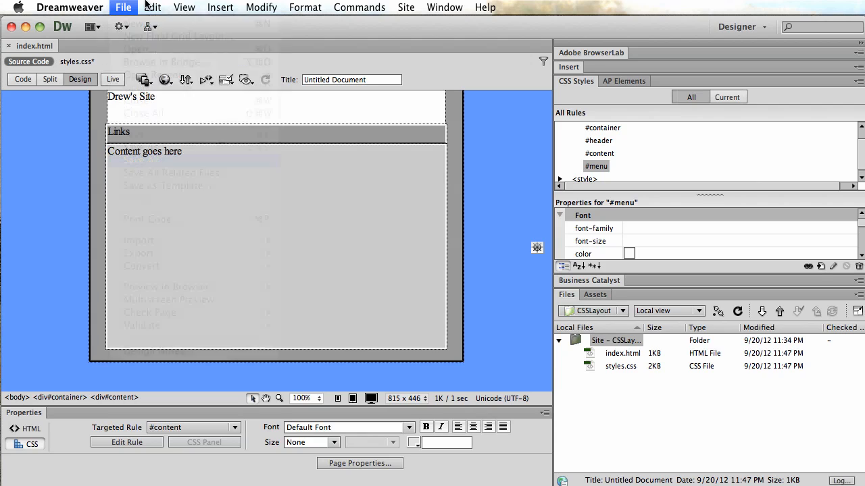
pyautogui.click(121, 6)
pyautogui.moveTo(218, 287)
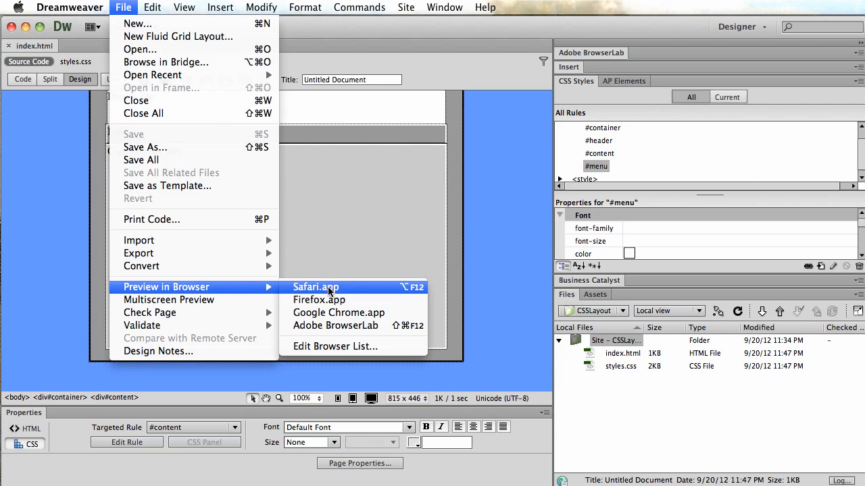
pyautogui.click(332, 312)
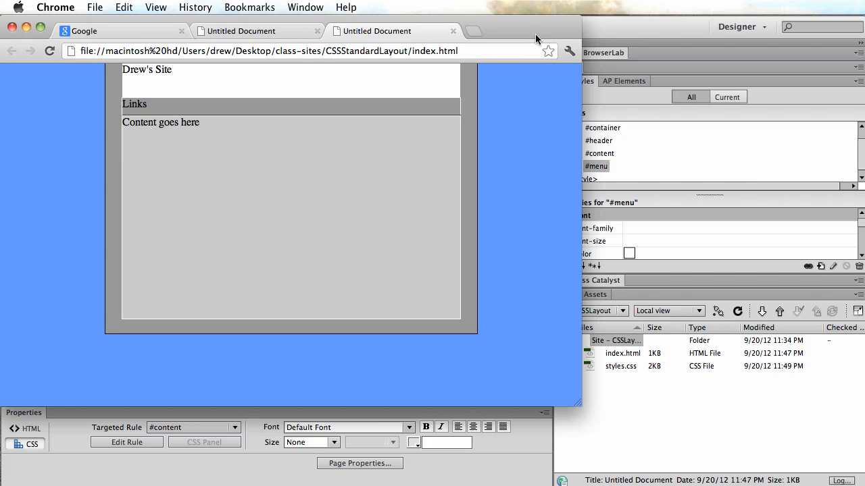
# Return to Dreamweaver and give the #header rule a thin solid #FFF border on all sides
pyautogui.press('super+Tab')
pyautogui.click(608, 142)
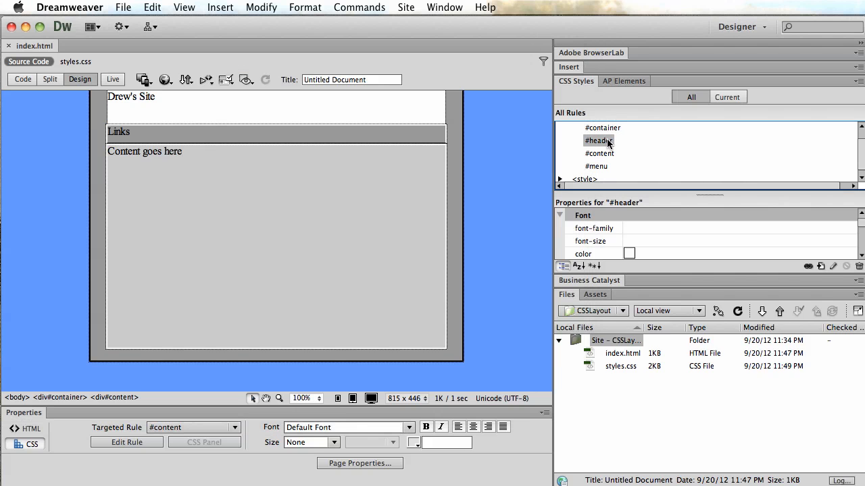
pyautogui.doubleClick(608, 142)
pyautogui.moveTo(668, 406); pyautogui.dragTo(448, 145)
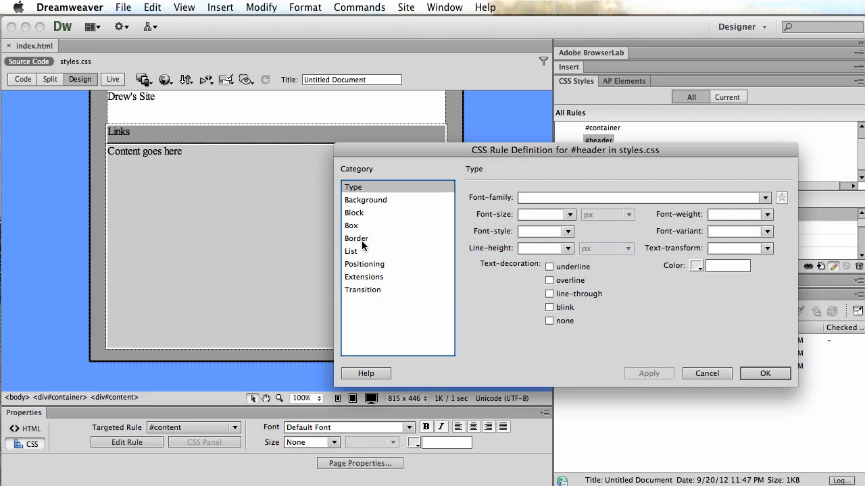
pyautogui.click(361, 240)
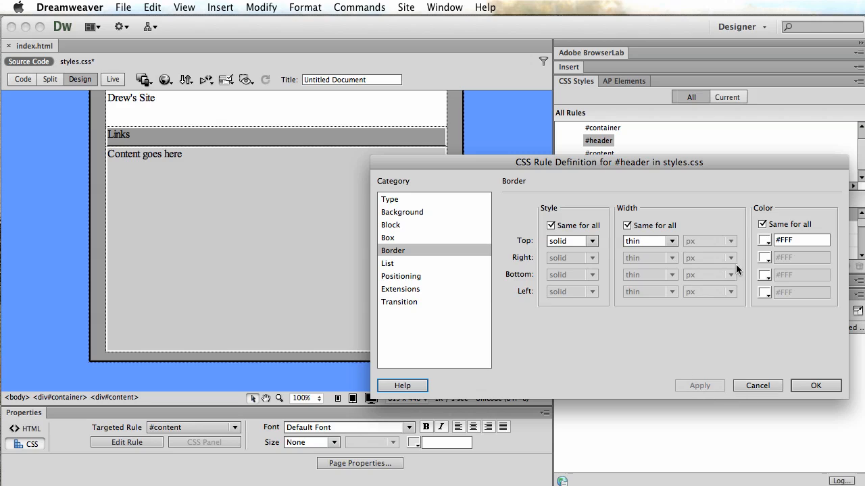
pyautogui.click(817, 387)
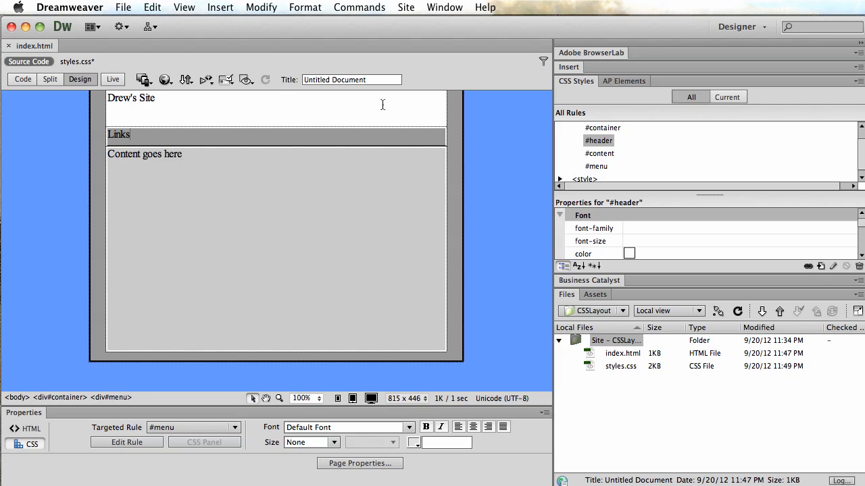
# Preview index.html in Google Chrome with the changed files saved, shrink the browser window, and return to the container div in Dreamweaver
pyautogui.click(122, 7)
pyautogui.moveTo(202, 286)
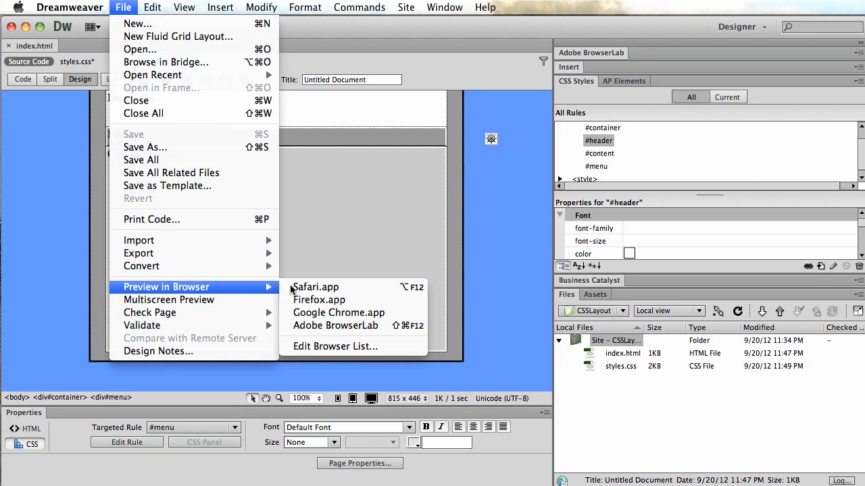
pyautogui.click(328, 313)
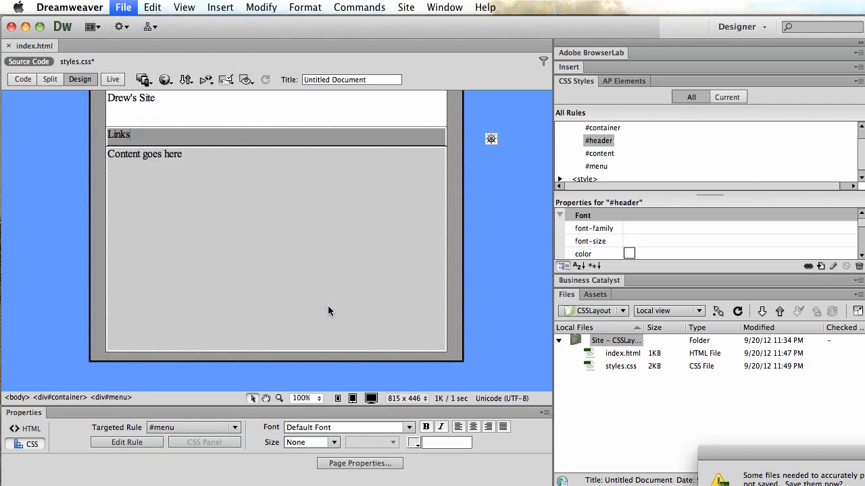
pyautogui.press('Return')
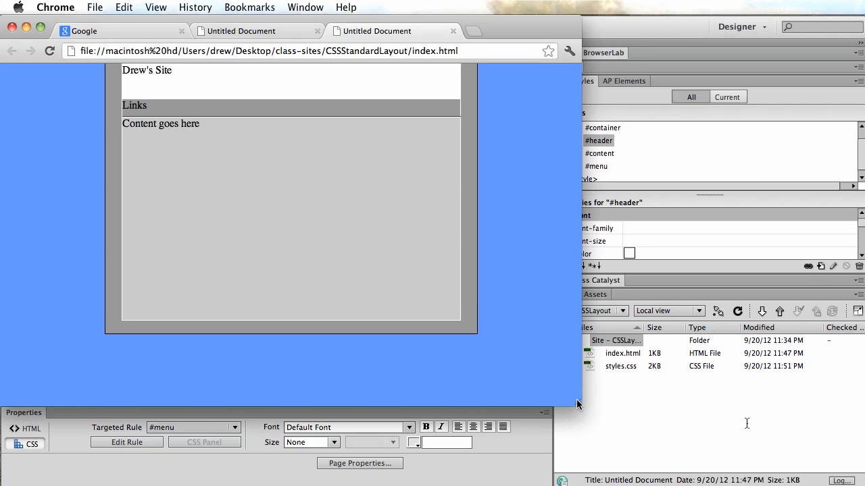
pyautogui.moveTo(577, 404); pyautogui.dragTo(544, 365)
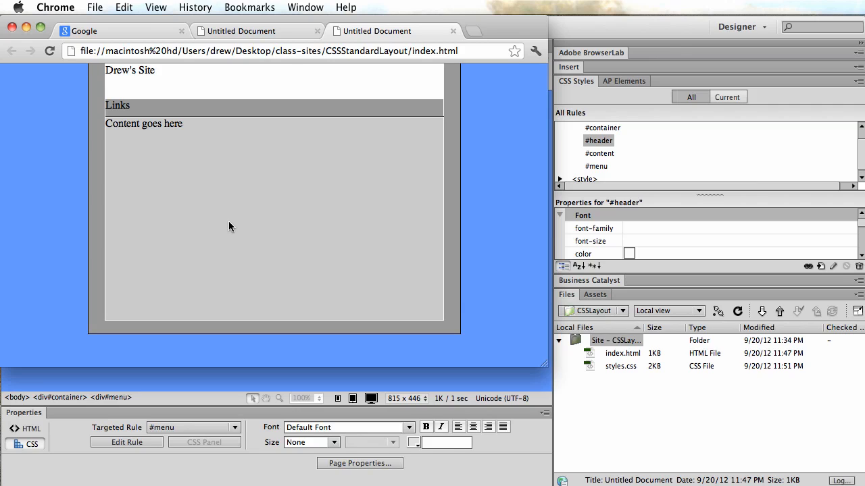
pyautogui.press('super+Tab')
pyautogui.click(248, 358)
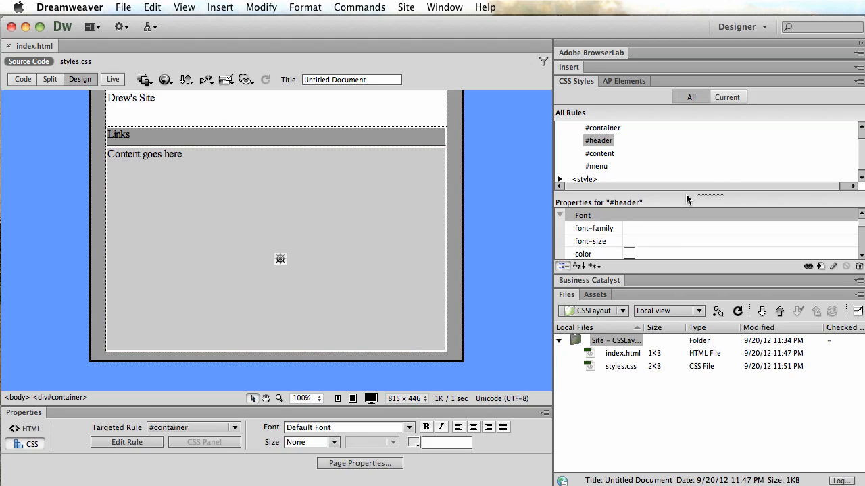
# Set the bottom border style of the #content rule to none and accept the rule definition
pyautogui.doubleClick(608, 155)
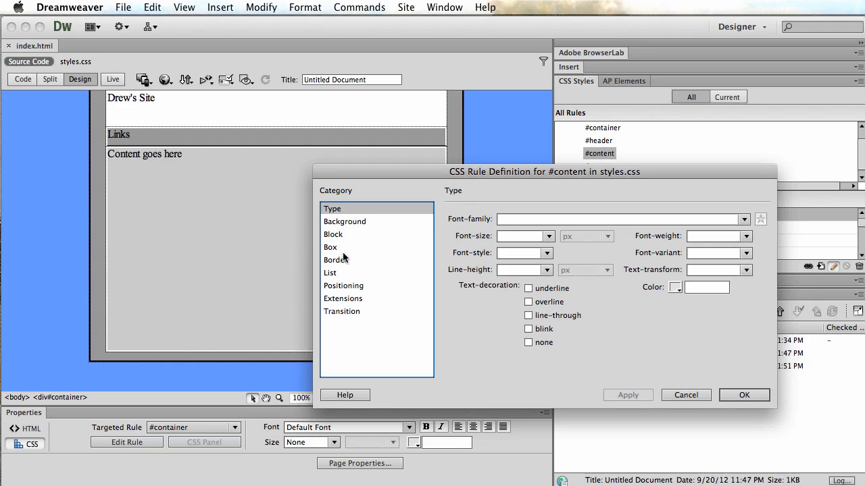
pyautogui.click(341, 264)
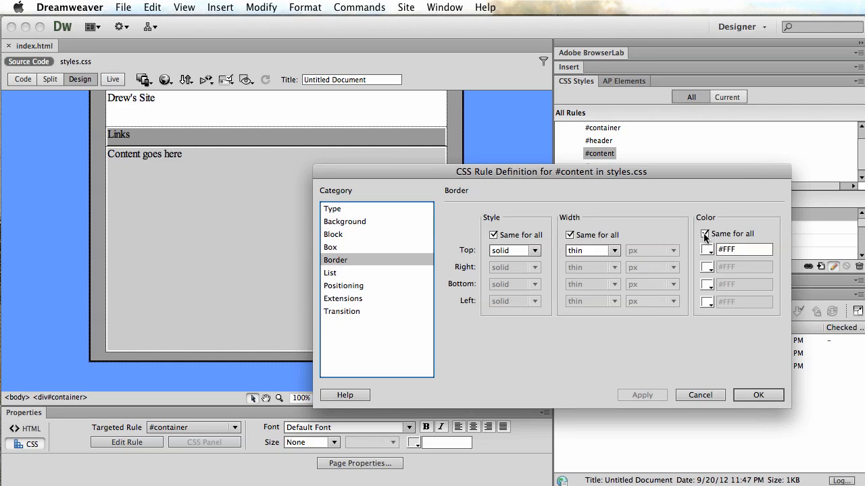
pyautogui.click(493, 235)
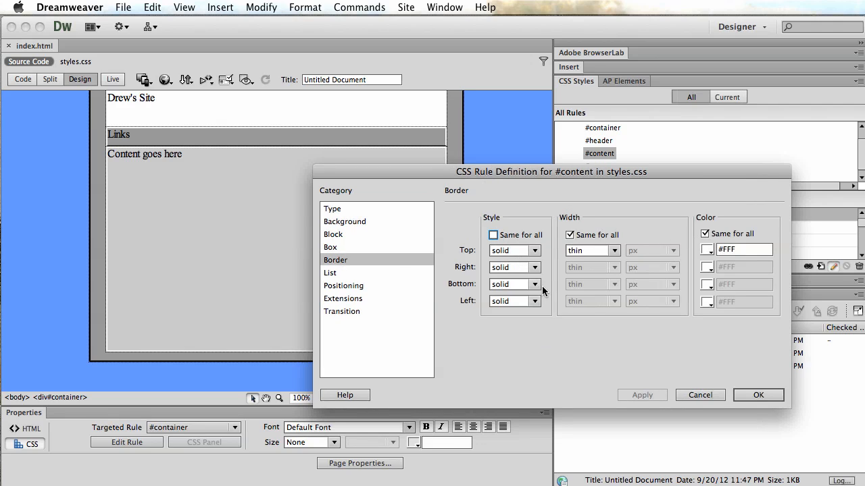
pyautogui.click(535, 285)
pyautogui.click(512, 239)
pyautogui.click(642, 395)
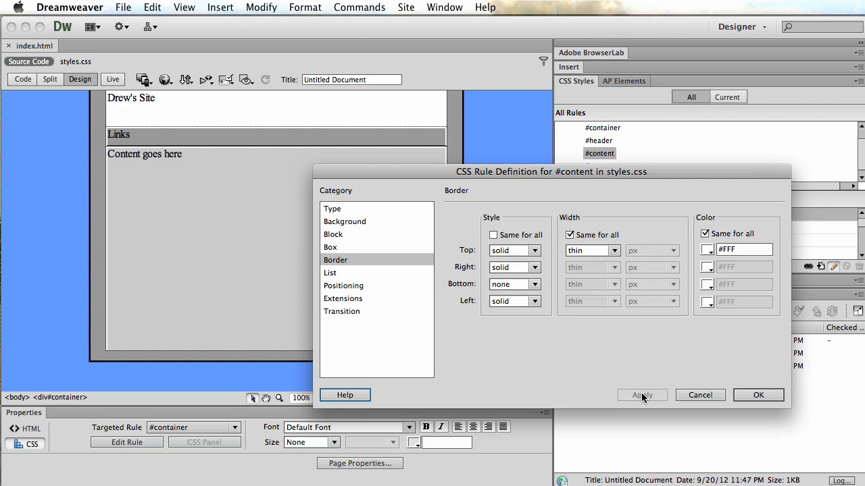
pyautogui.click(755, 396)
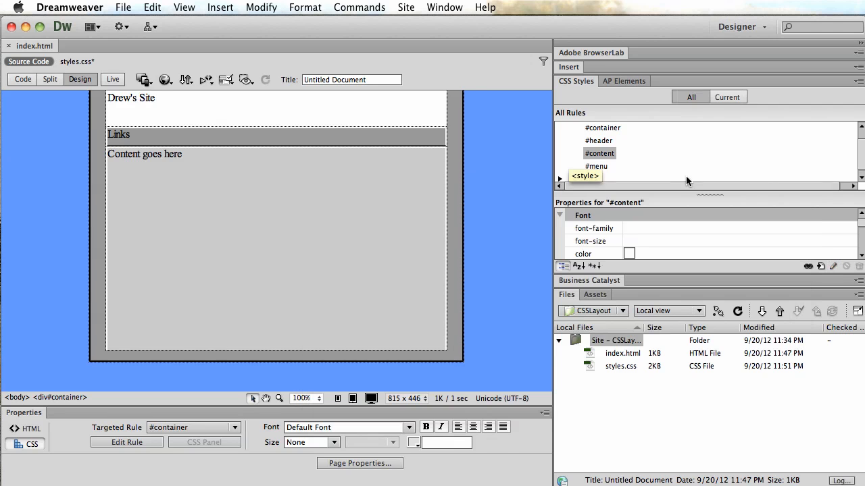
# Set the bottom border style of the #container rule to none and apply the change
pyautogui.doubleClick(602, 128)
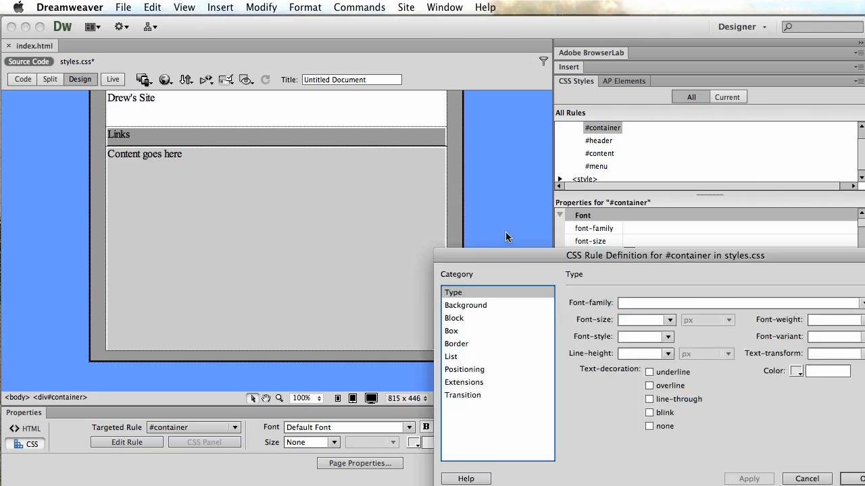
pyautogui.click(394, 261)
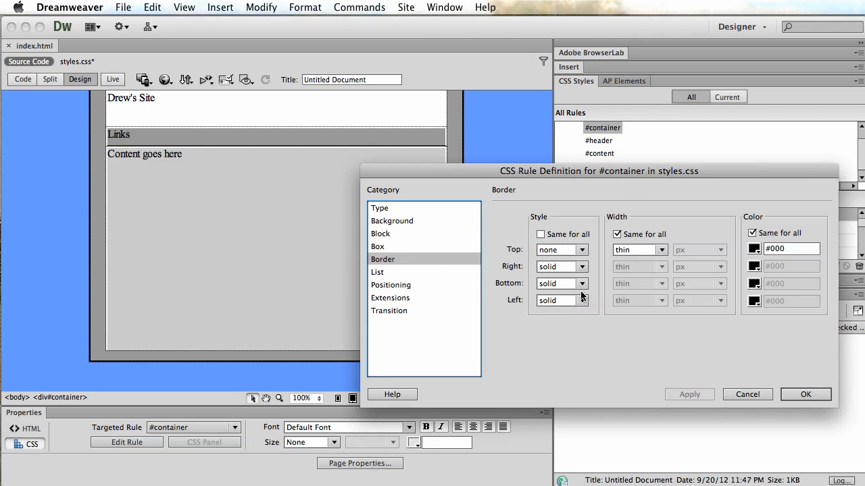
pyautogui.click(581, 284)
pyautogui.click(568, 240)
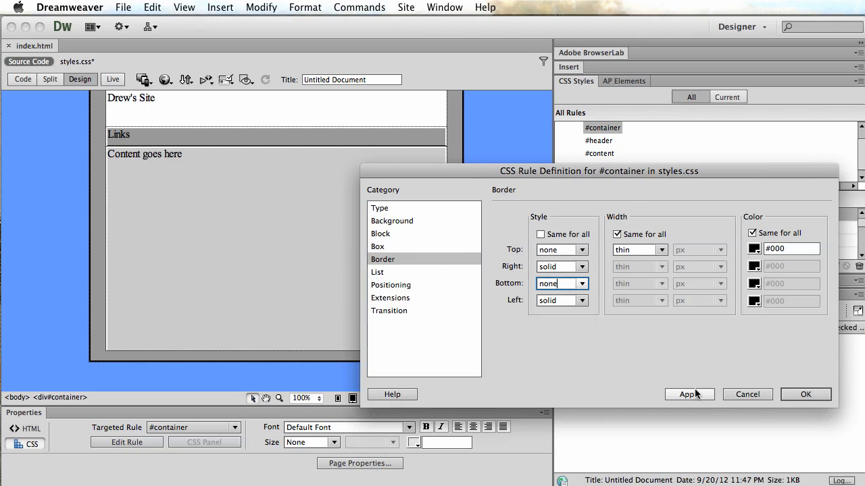
pyautogui.click(690, 395)
pyautogui.click(746, 395)
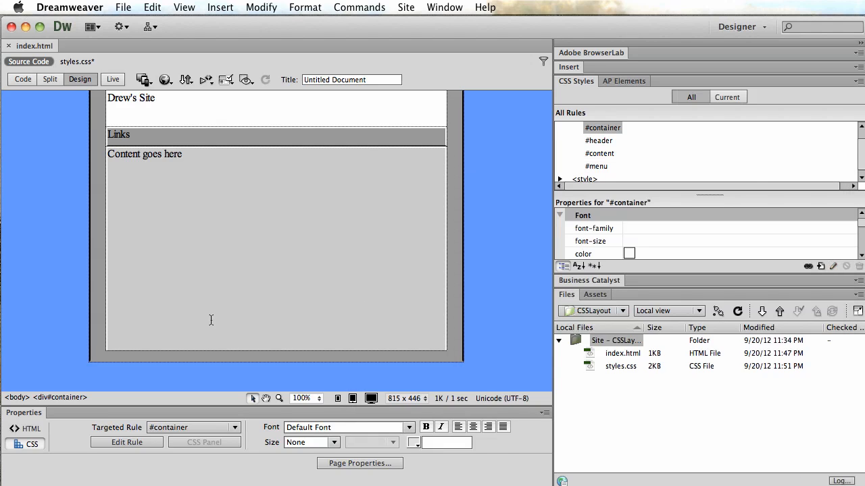
# Add several blank paragraphs below the content div inside the container
pyautogui.press('Return')
pyautogui.press('Return')
pyautogui.press('Return')
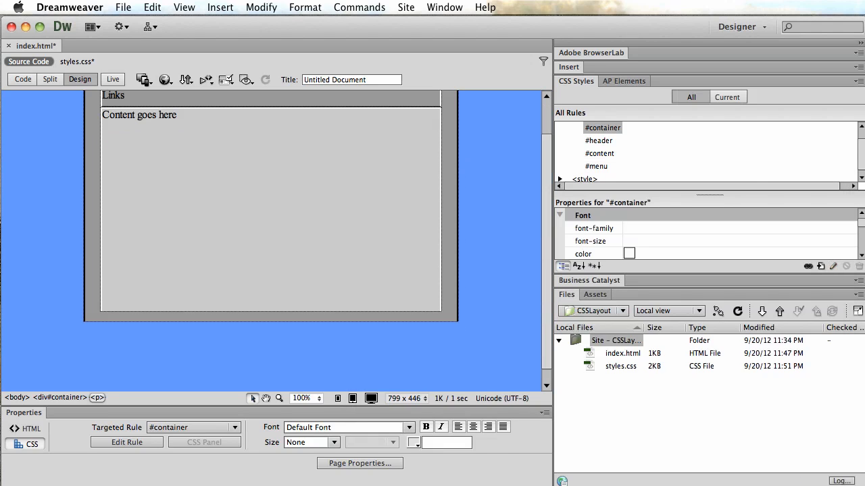
# Set the box height of the #container rule to auto, accept it, and check the extended container in the page
pyautogui.doubleClick(600, 128)
pyautogui.moveTo(694, 373); pyautogui.dragTo(503, 185)
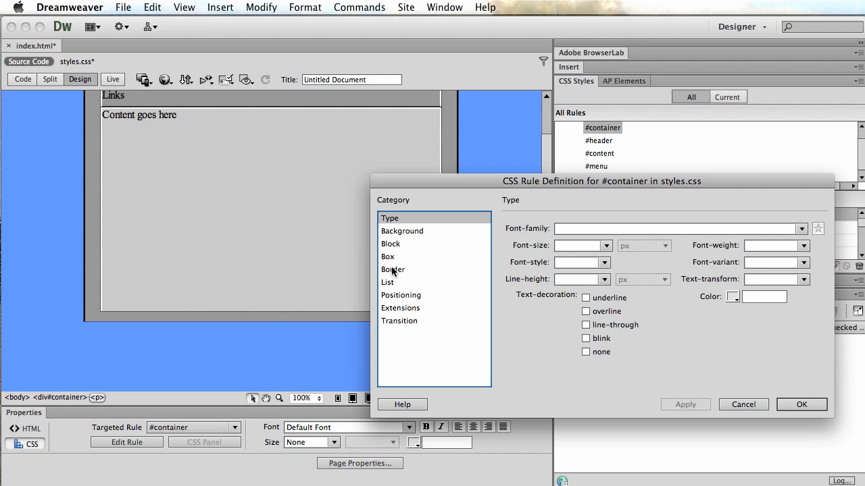
pyautogui.click(391, 244)
pyautogui.click(400, 232)
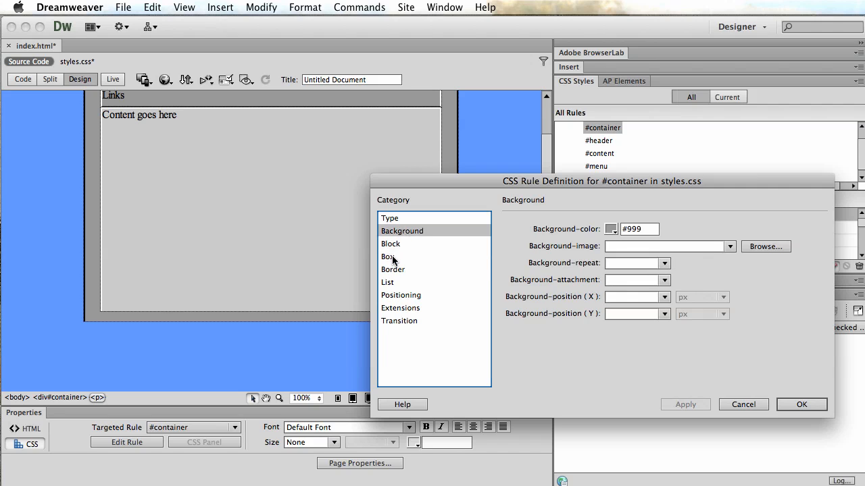
pyautogui.click(388, 257)
pyautogui.click(585, 242)
pyautogui.click(578, 254)
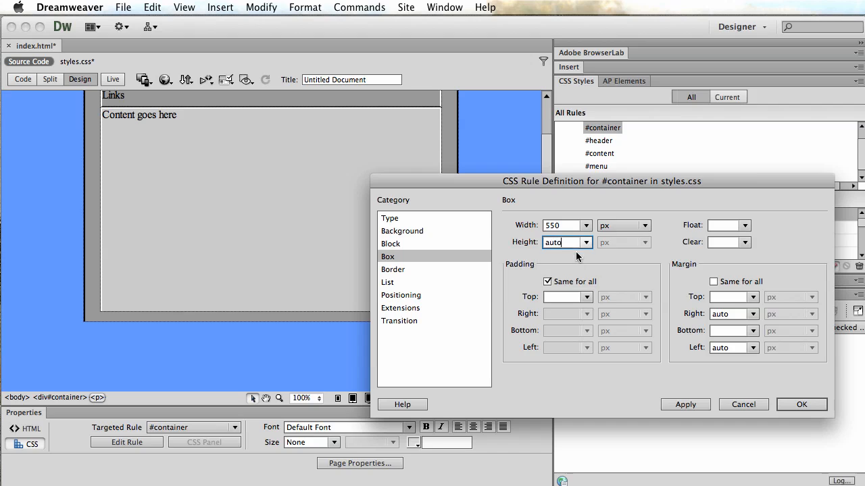
pyautogui.click(682, 405)
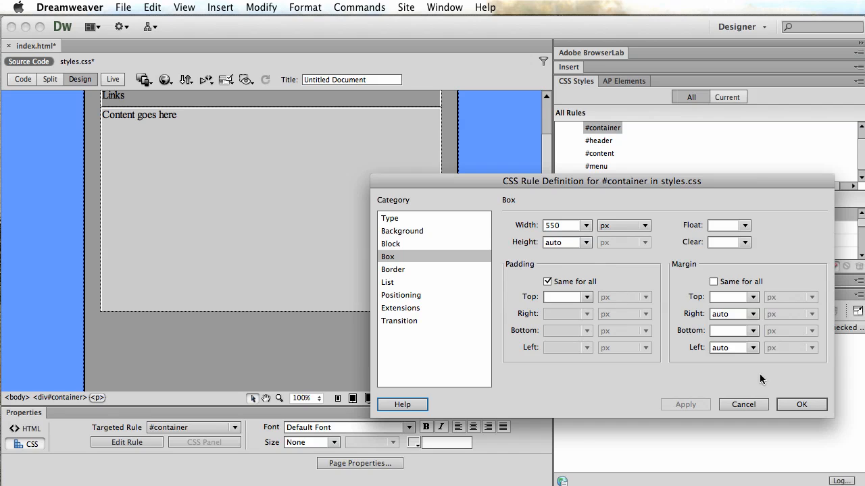
pyautogui.click(801, 404)
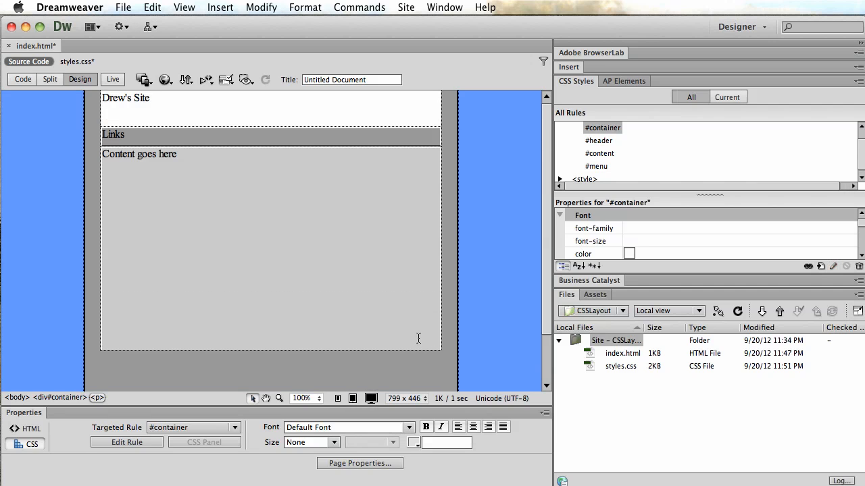
pyautogui.scroll(-3, 298, 357)
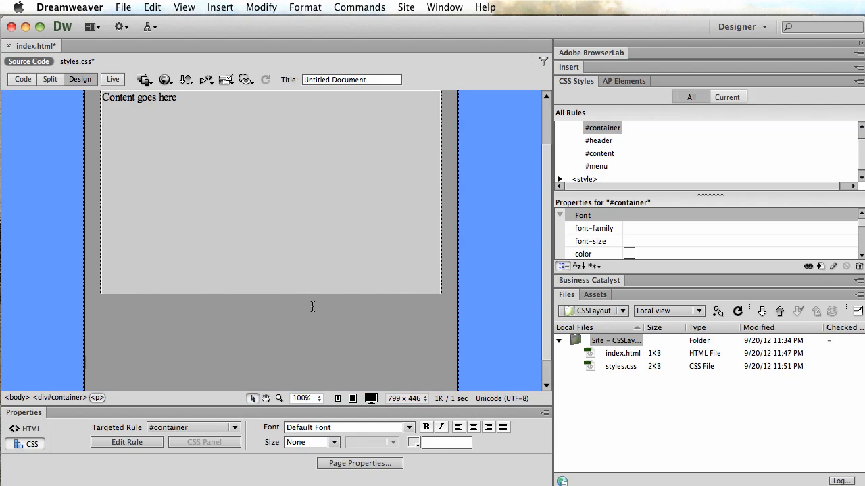
pyautogui.scroll(-3, 313, 306)
pyautogui.scroll(6, 323, 258)
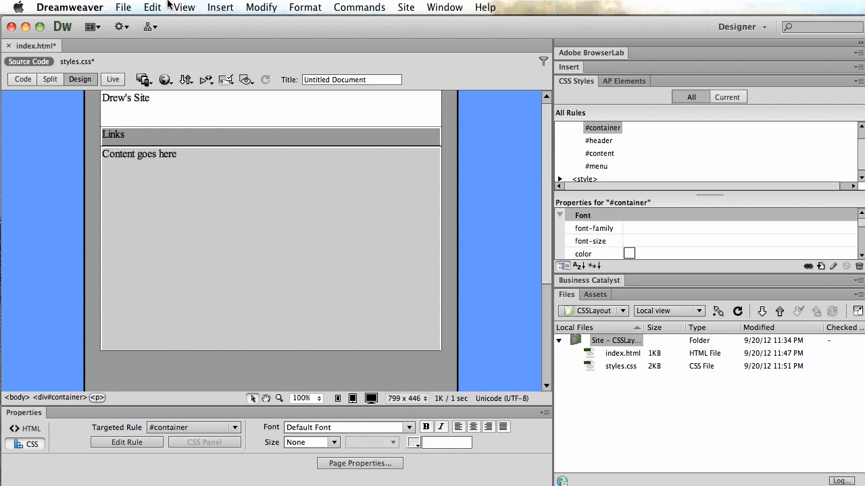
# Save index.html, preview it in Google Chrome, look down the page, and quit Chrome to return to Dreamweaver
pyautogui.click(123, 7)
pyautogui.press('super+s')
pyautogui.click(125, 6)
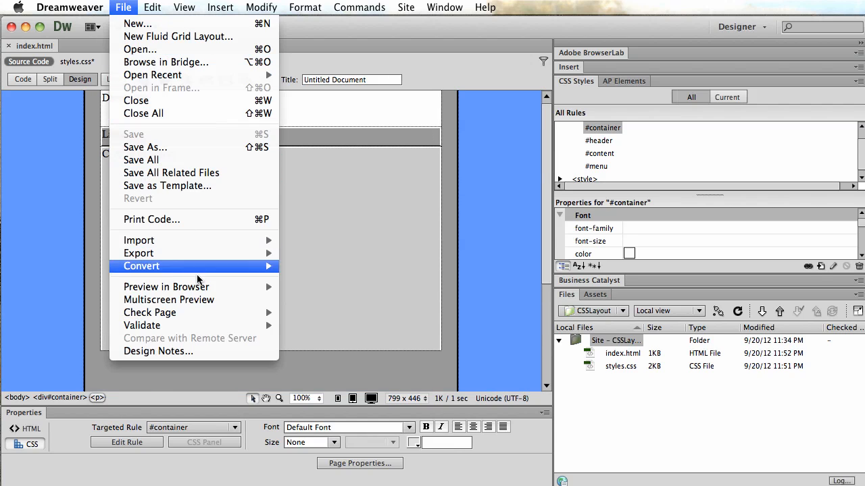
pyautogui.moveTo(210, 287)
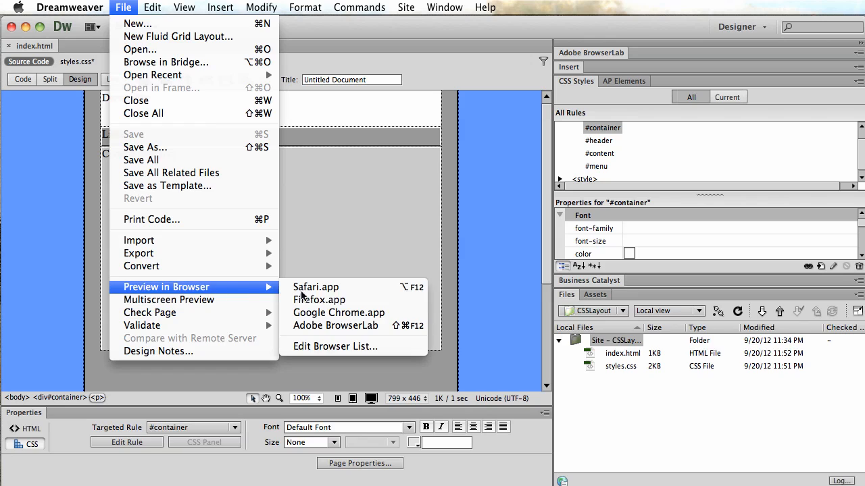
pyautogui.click(345, 315)
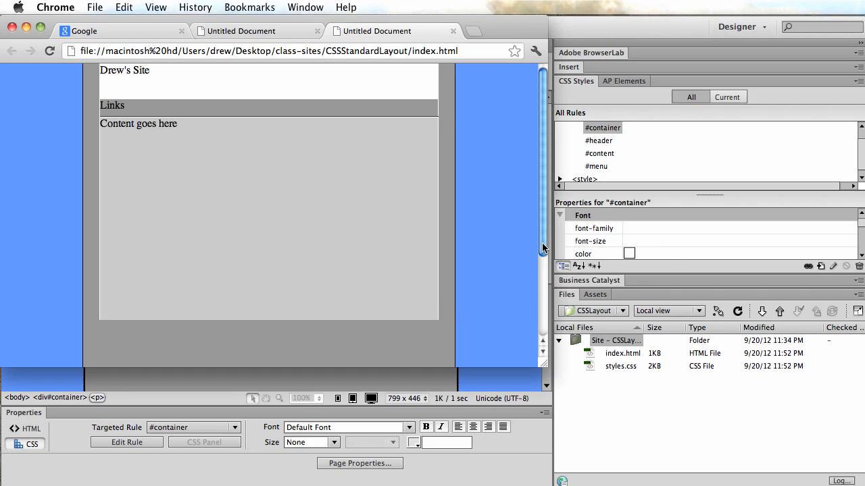
pyautogui.moveTo(542, 242); pyautogui.dragTo(542, 204)
pyautogui.press('super+q')
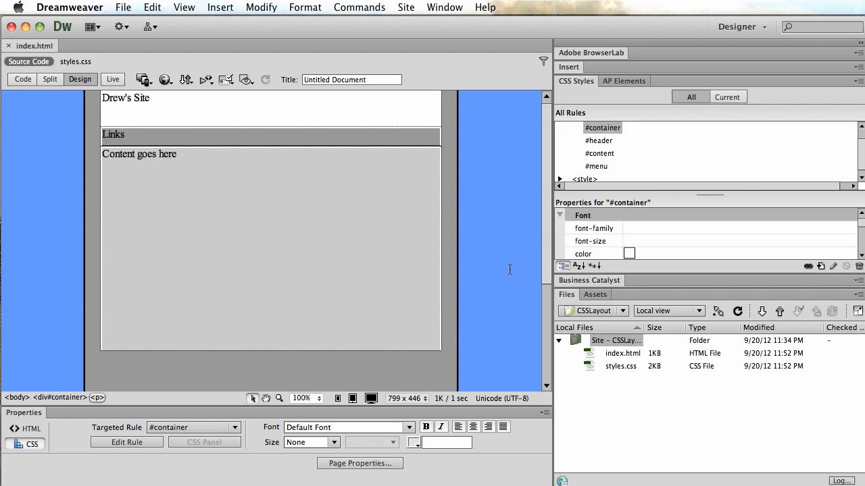
pyautogui.scroll(-1, 510, 270)
pyautogui.scroll(1, 510, 269)
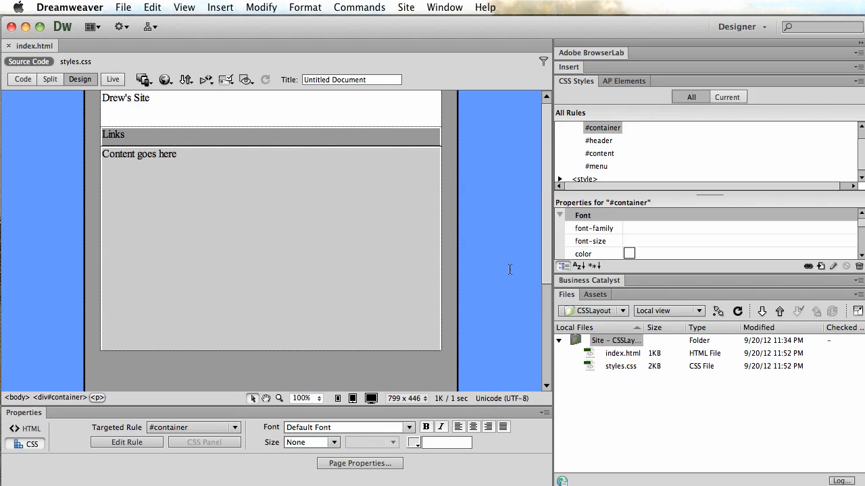